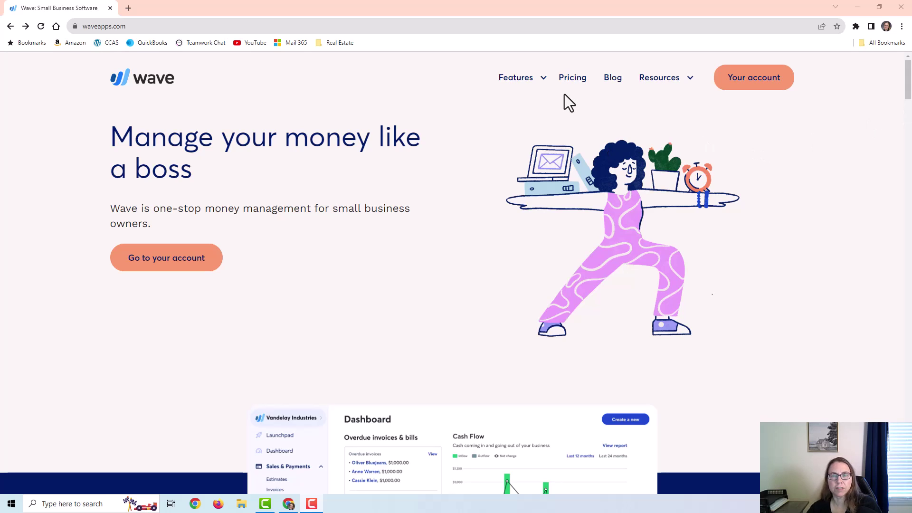
# Review Wave's pricing: free Invoicing and Accounting plans, plus paid Payments, Payroll and Advisors.
pyautogui.click(571, 79)
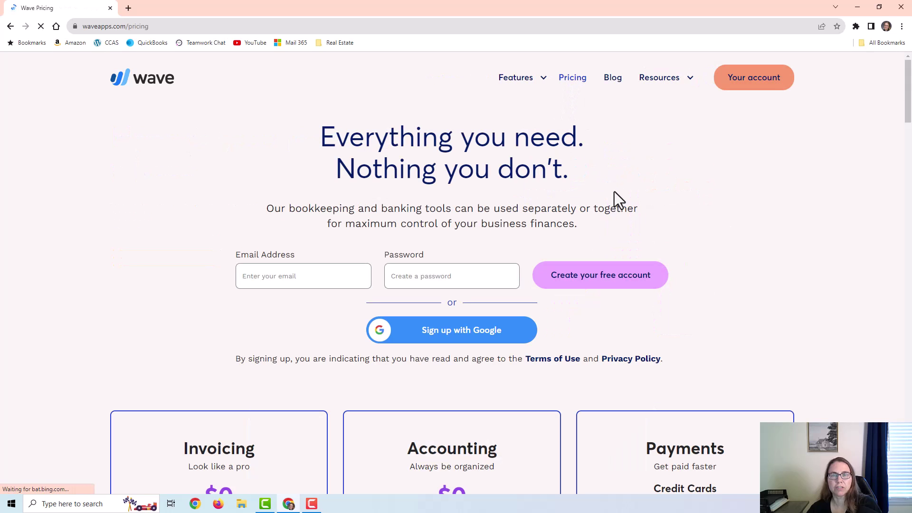
pyautogui.scroll(-5, 585, 189)
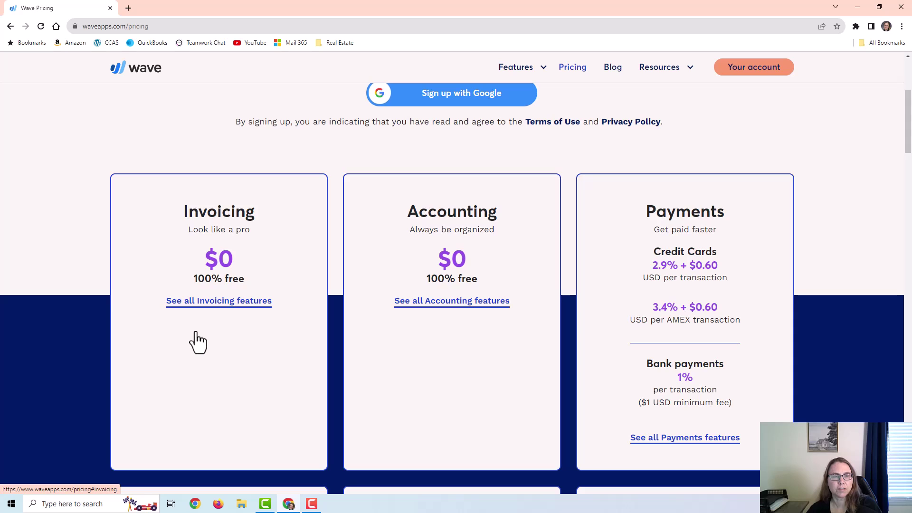
pyautogui.scroll(-1, 684, 311)
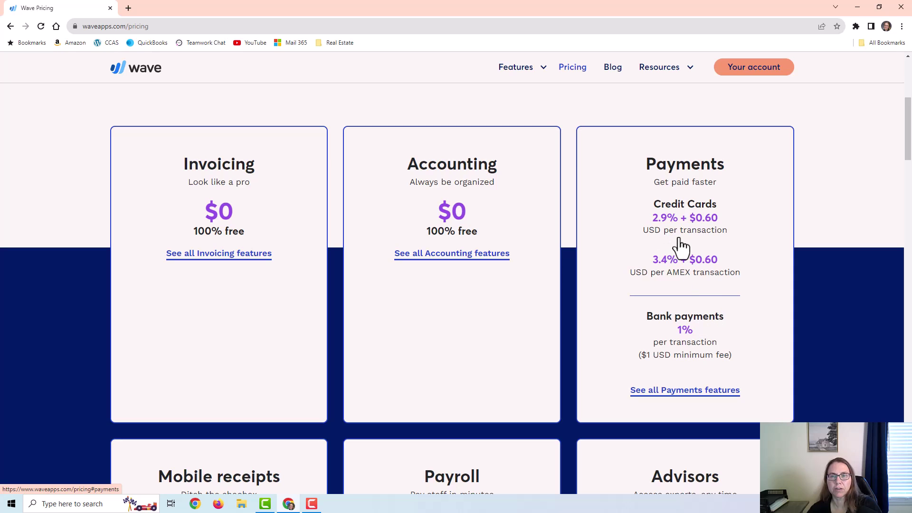
pyautogui.scroll(-5, 682, 246)
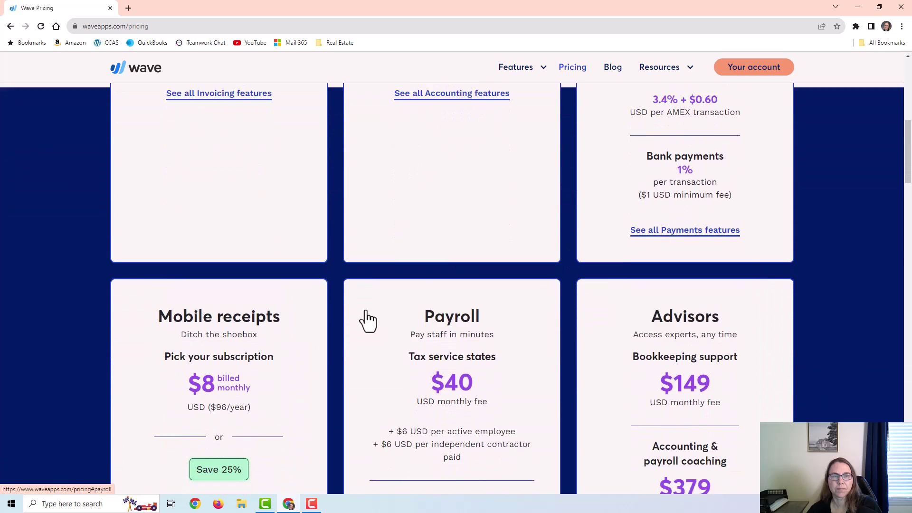
pyautogui.scroll(-2, 305, 322)
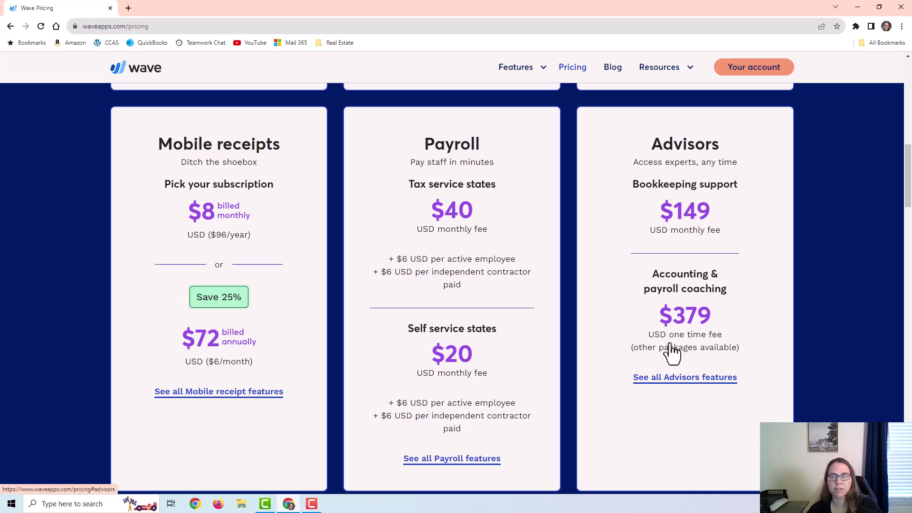
pyautogui.scroll(10, 530, 392)
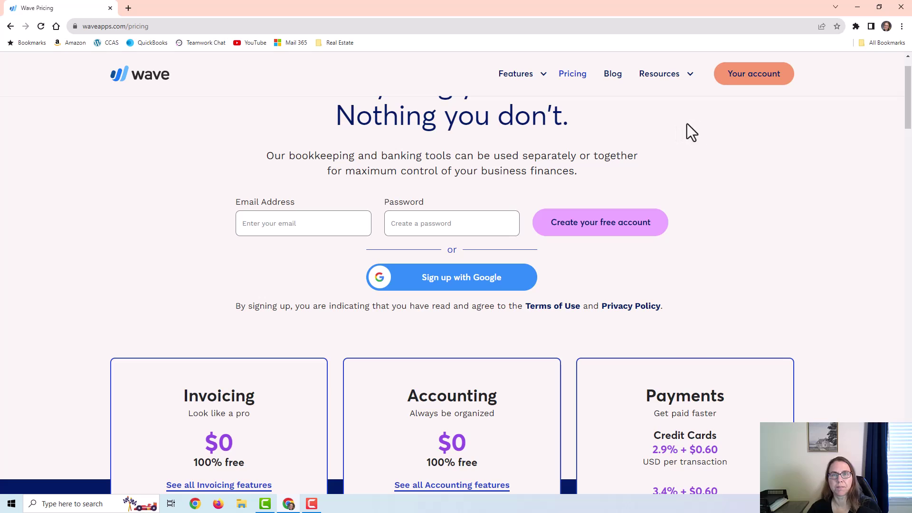
pyautogui.scroll(1, 692, 123)
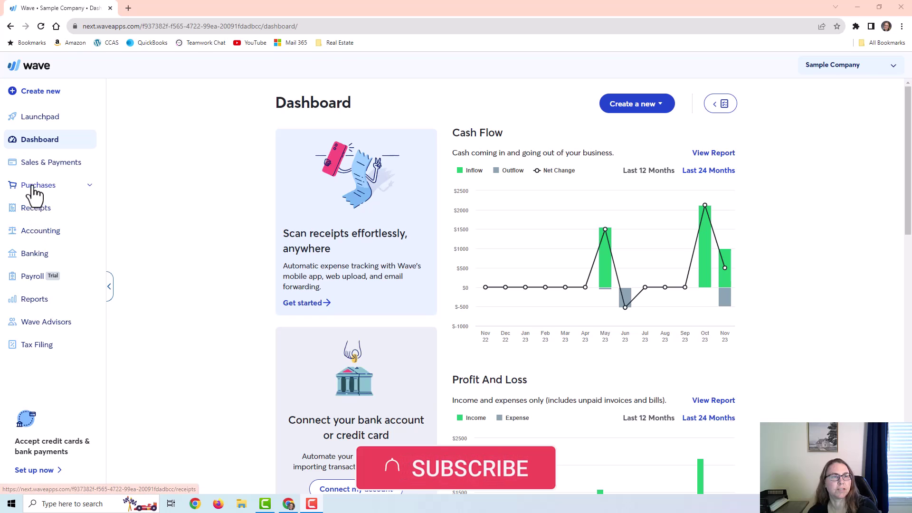
# Peek at the Create new list, dismiss it, and go to the Tax Filing page.
pyautogui.click(37, 93)
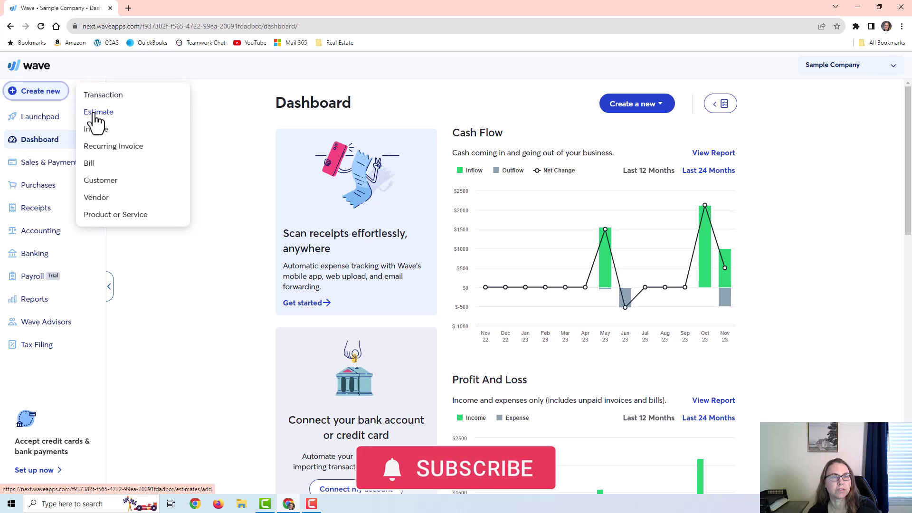
pyautogui.click(195, 277)
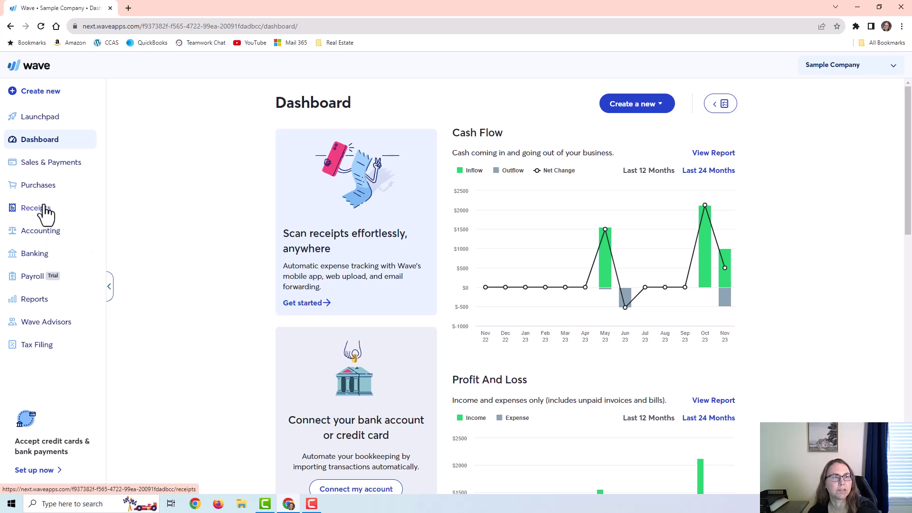
pyautogui.click(36, 345)
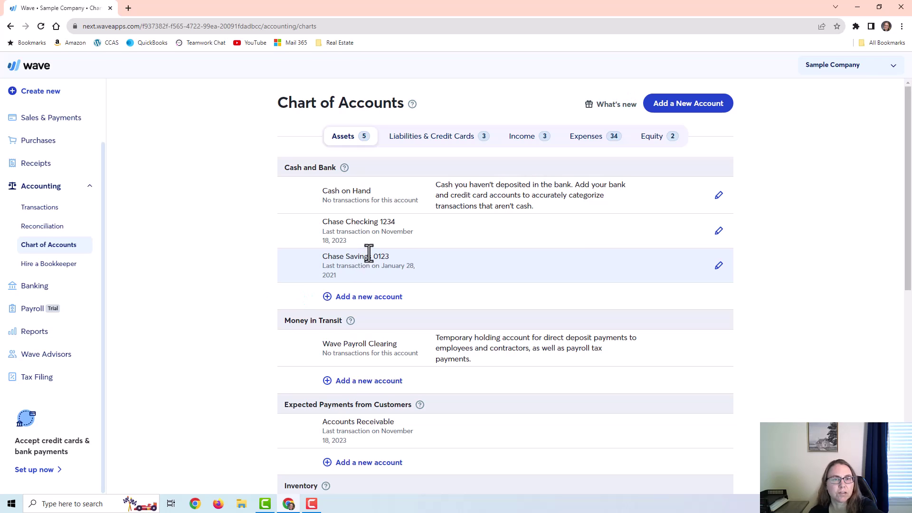
# Browse the Liabilities & Credit Cards and Income accounts, then edit Service Income.
pyautogui.click(443, 142)
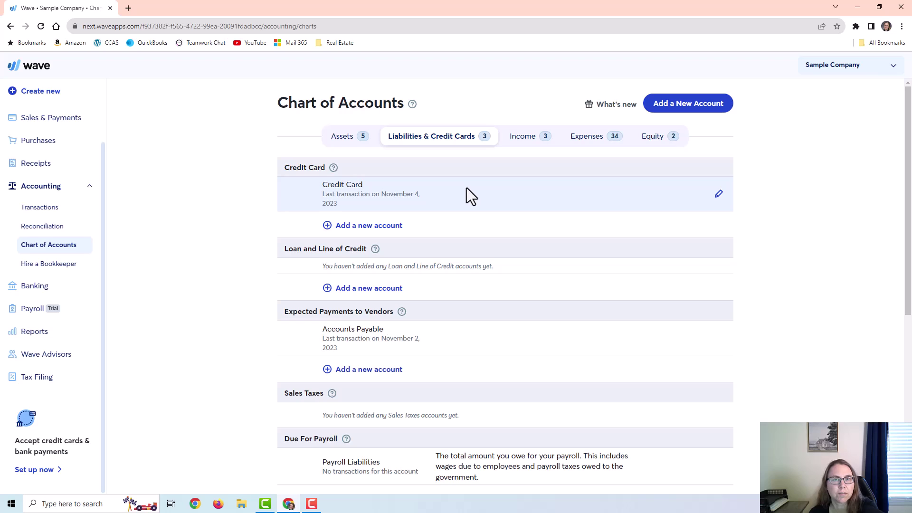
pyautogui.click(523, 138)
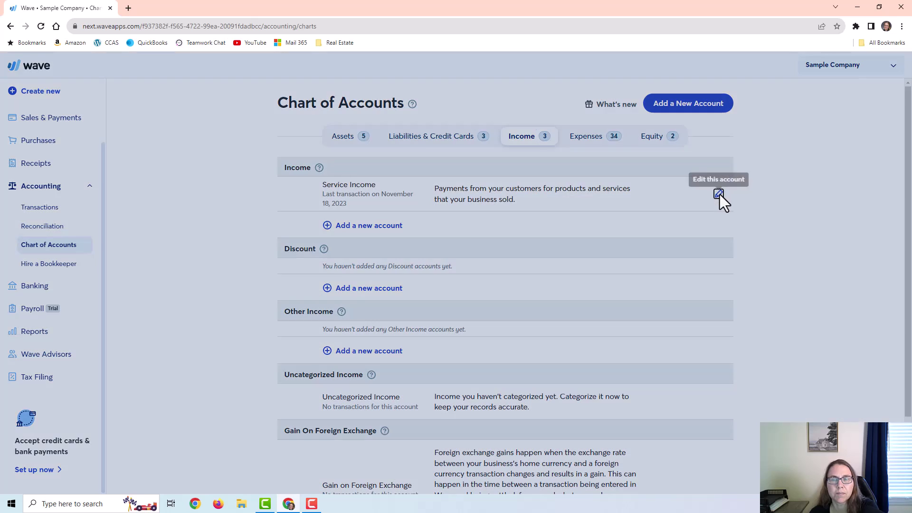
pyautogui.click(719, 194)
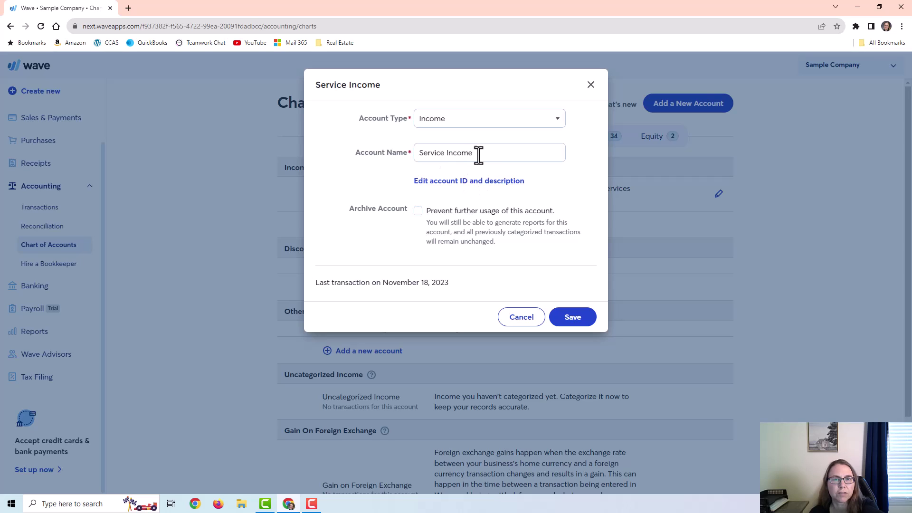
# Expand the account ID and description fields, then cancel the Service Income edit unsaved.
pyautogui.click(466, 182)
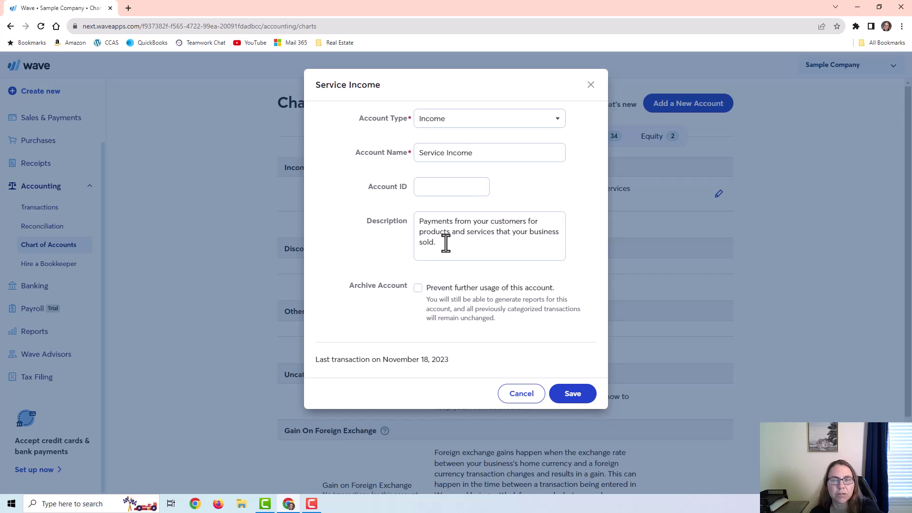
pyautogui.click(520, 397)
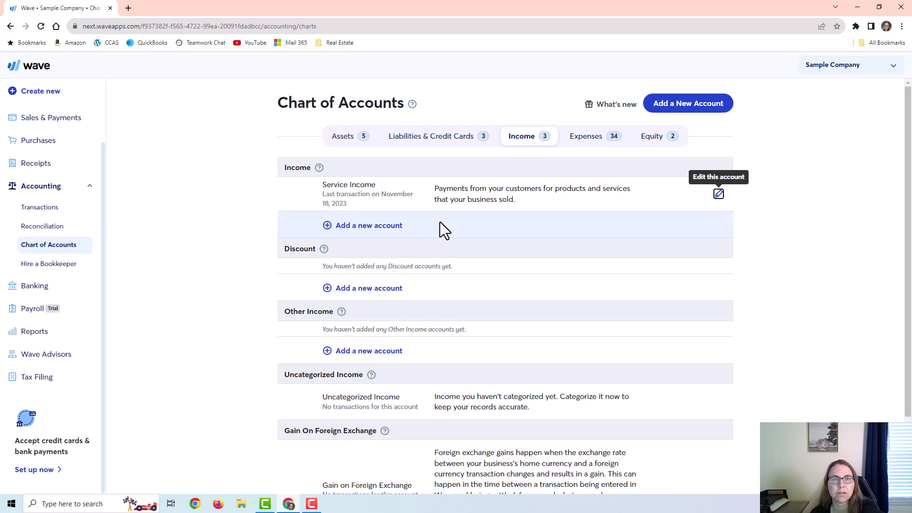
# Show expense accounts, highlighting Accounting Fees and Insurance - General among Operating Expenses.
pyautogui.click(586, 143)
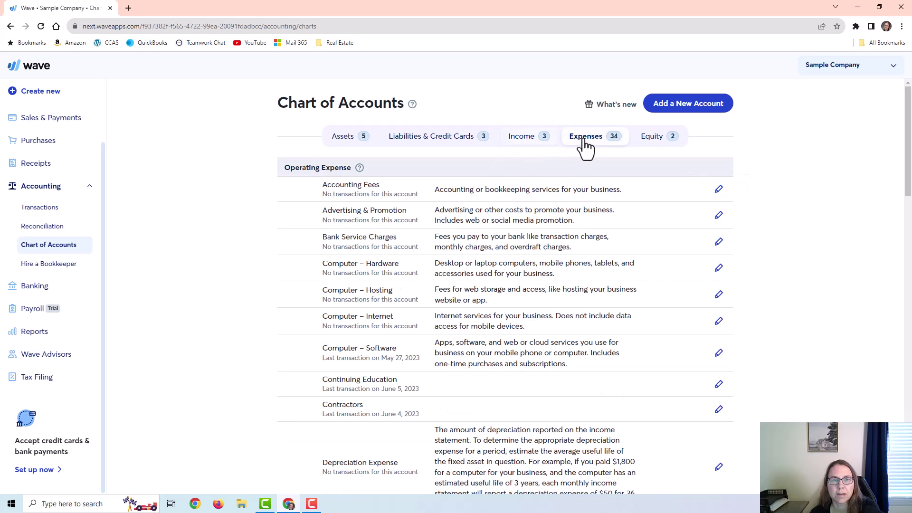
pyautogui.scroll(-1, 399, 232)
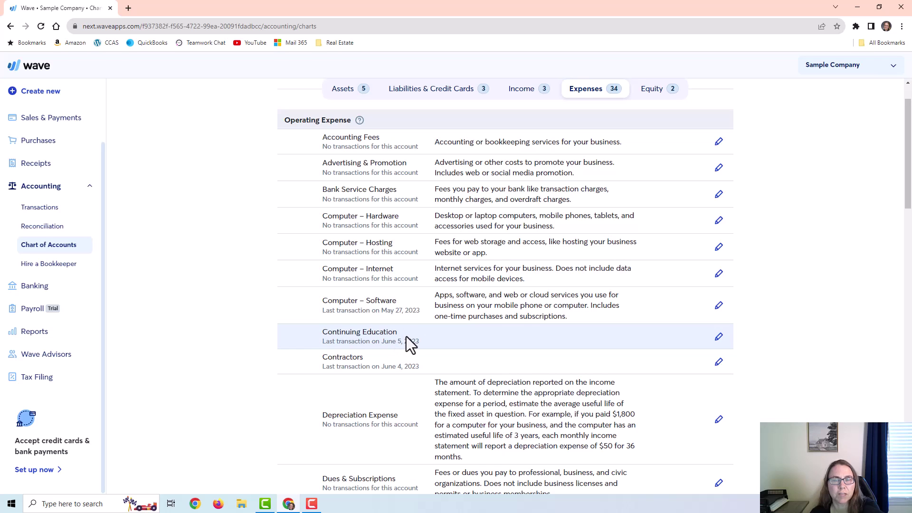
pyautogui.moveTo(326, 138); pyautogui.dragTo(621, 143)
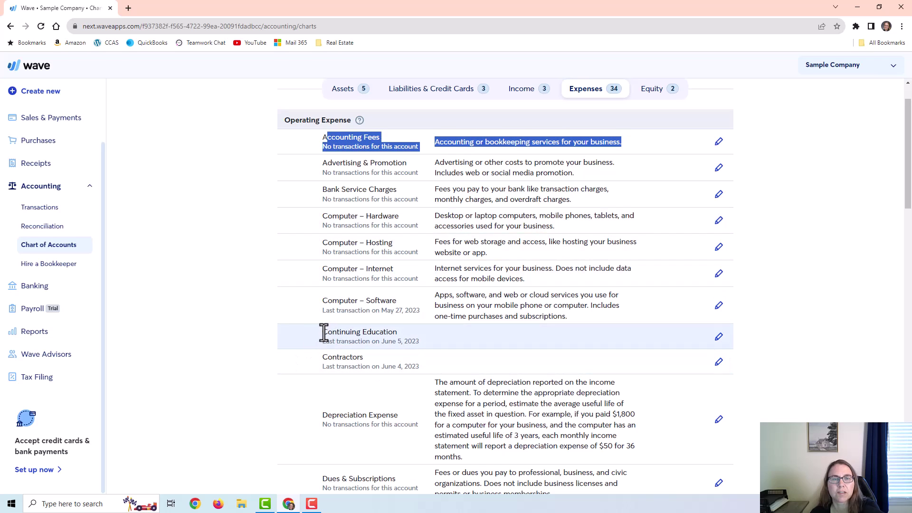
pyautogui.moveTo(324, 333); pyautogui.dragTo(429, 333)
pyautogui.scroll(-5, 446, 324)
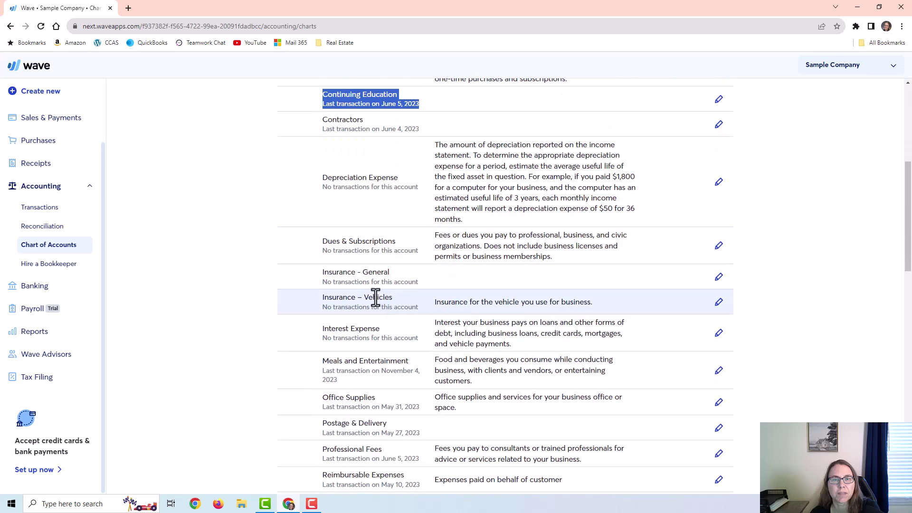
pyautogui.moveTo(323, 272); pyautogui.dragTo(420, 285)
pyautogui.scroll(-3, 418, 310)
pyautogui.moveTo(323, 280); pyautogui.dragTo(441, 289)
pyautogui.scroll(-5, 387, 363)
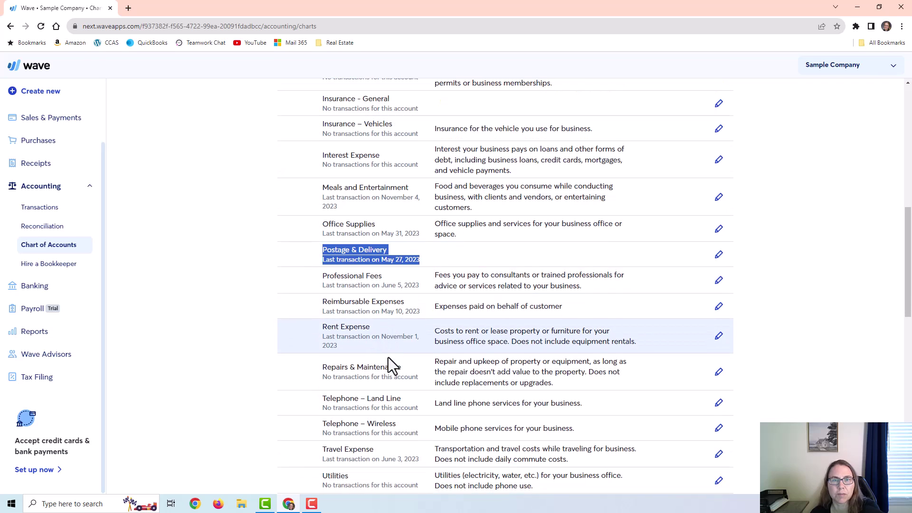
# Scroll down to the Cost of Goods Sold heading and the payroll expense accounts.
pyautogui.scroll(13, 419, 305)
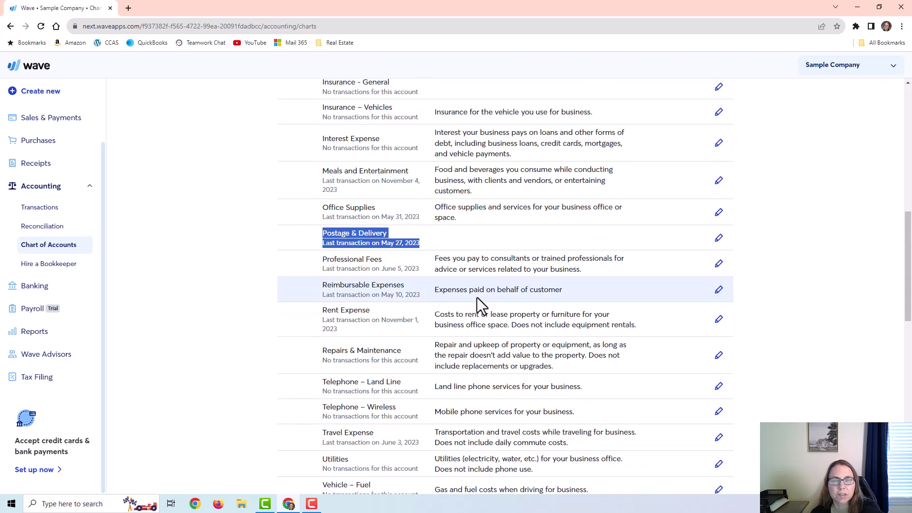
pyautogui.scroll(1, 474, 300)
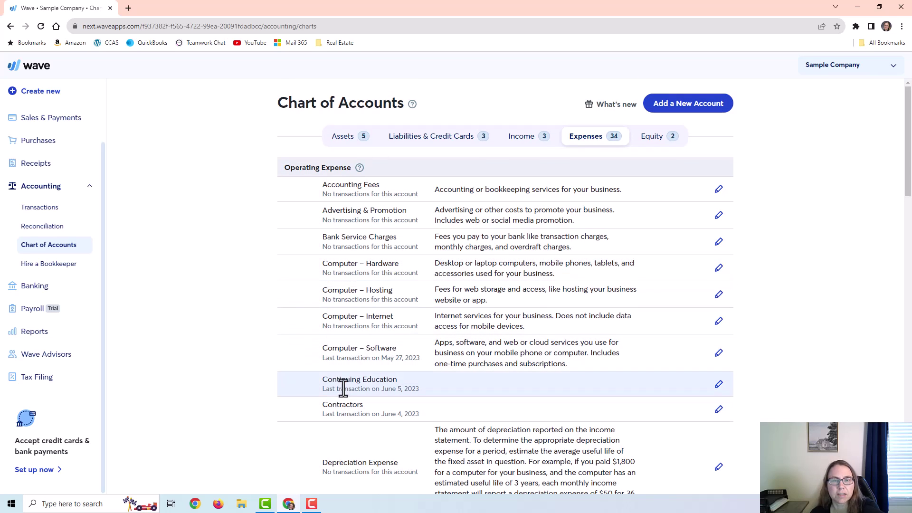
pyautogui.scroll(-1, 386, 365)
pyautogui.scroll(-6, 388, 359)
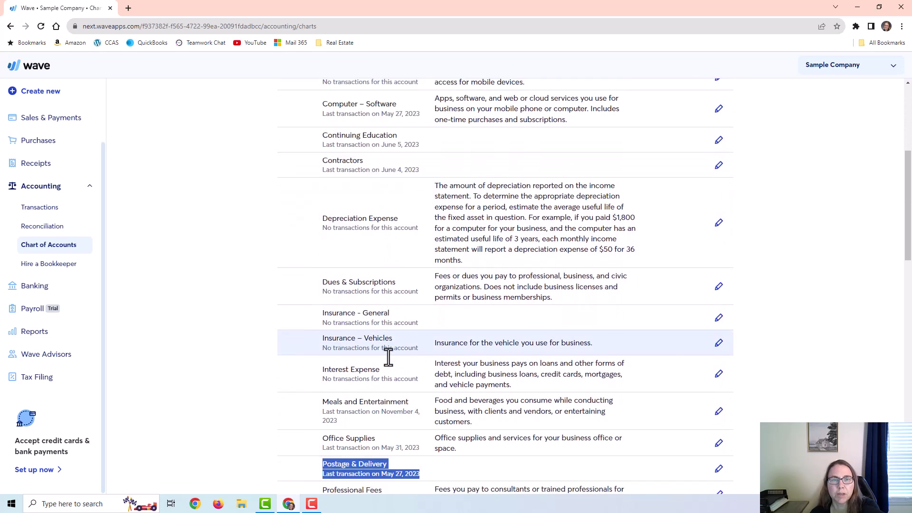
pyautogui.scroll(-7, 459, 294)
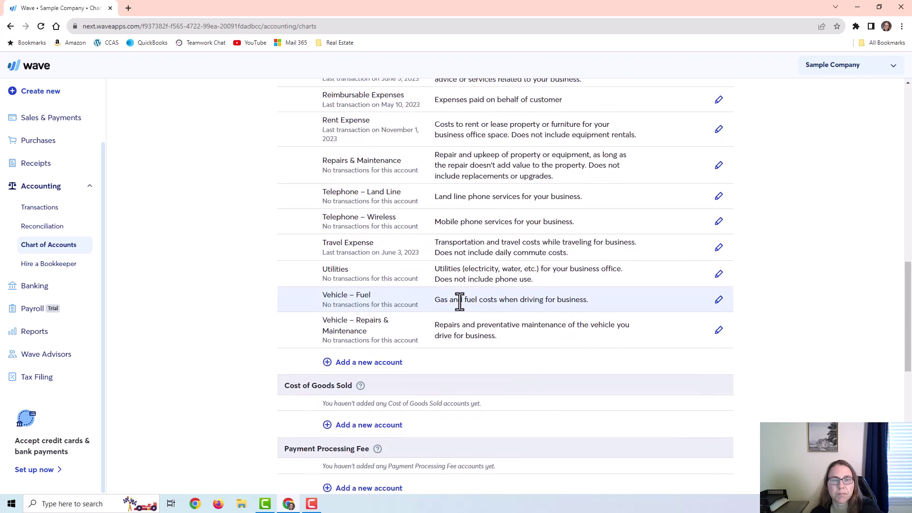
pyautogui.scroll(-3, 458, 300)
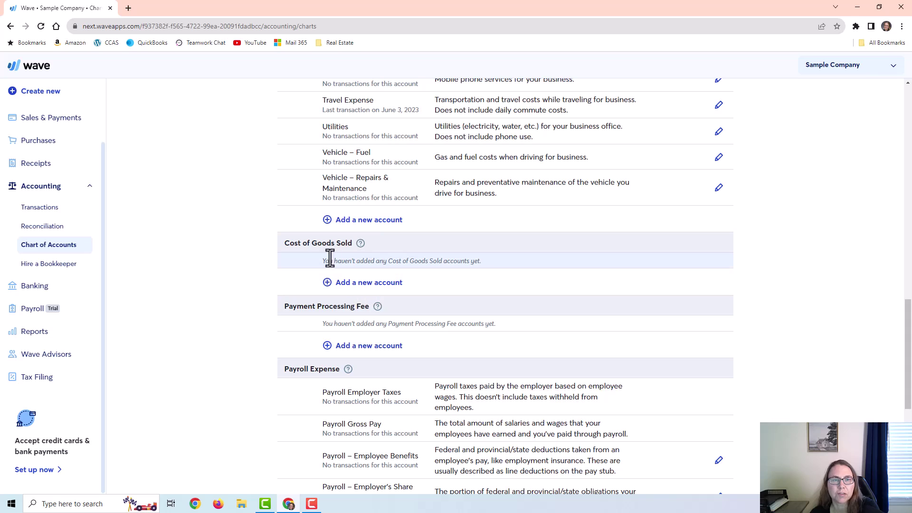
pyautogui.moveTo(286, 243); pyautogui.dragTo(355, 244)
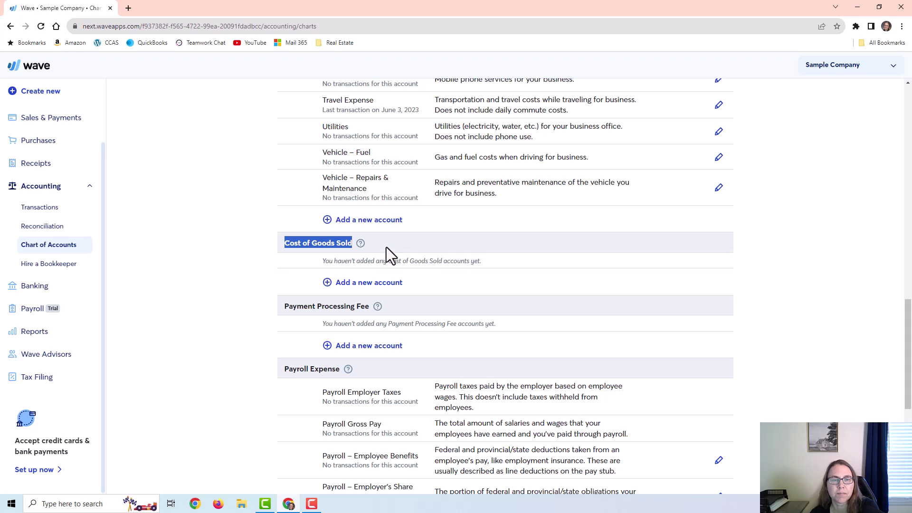
pyautogui.scroll(-3, 474, 235)
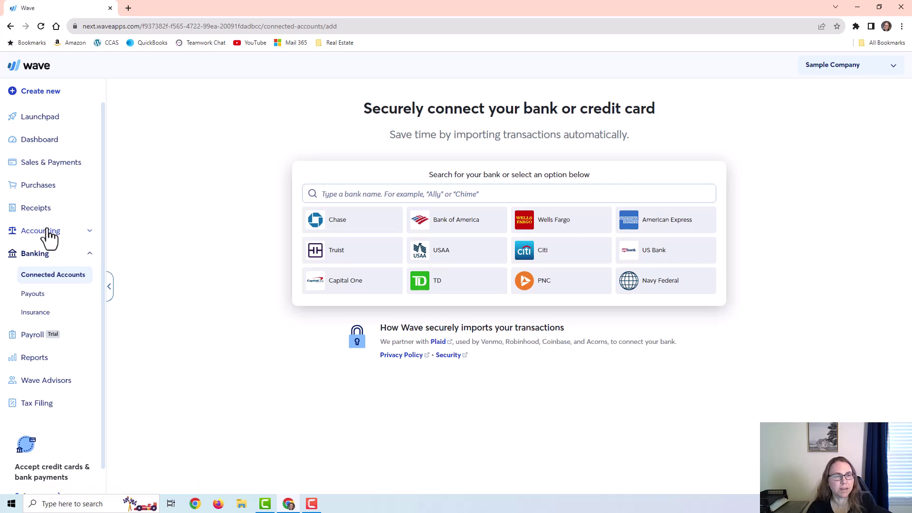
# Open Accounting > Transactions and filter the list to Credit Card transactions.
pyautogui.click(46, 232)
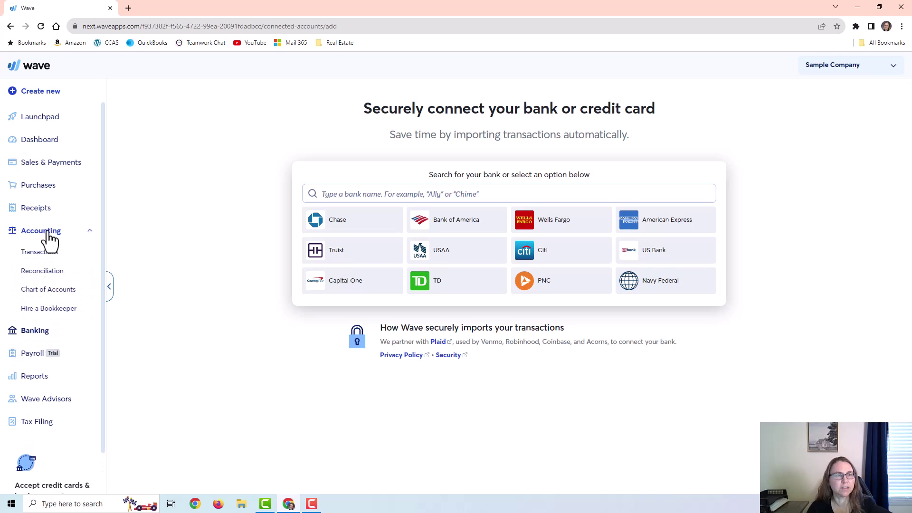
pyautogui.click(38, 249)
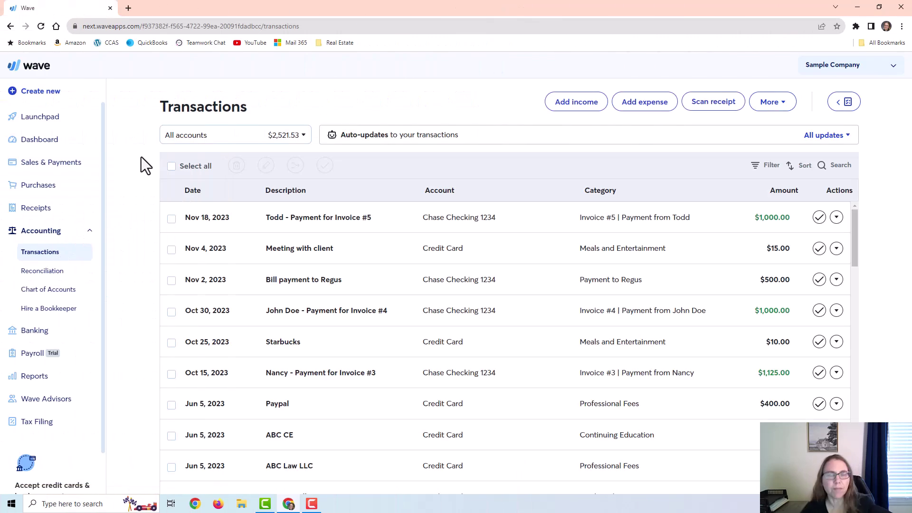
pyautogui.click(222, 138)
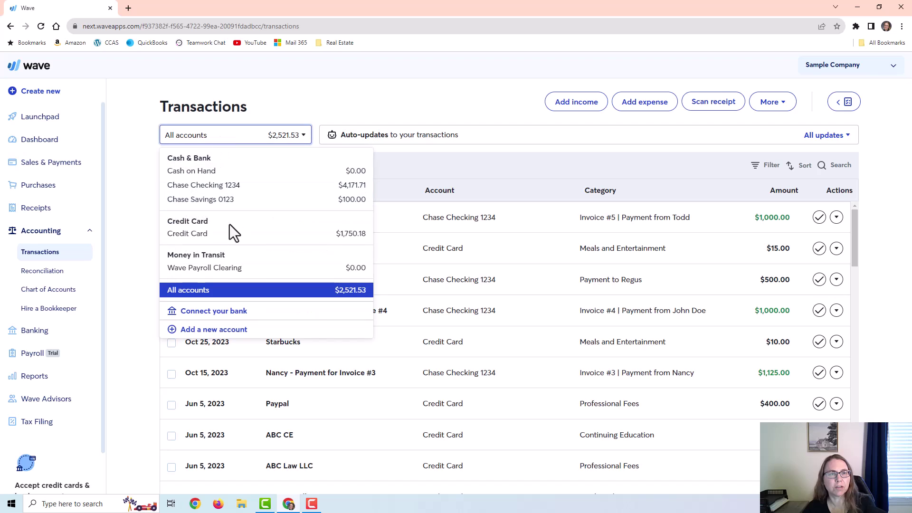
pyautogui.click(209, 235)
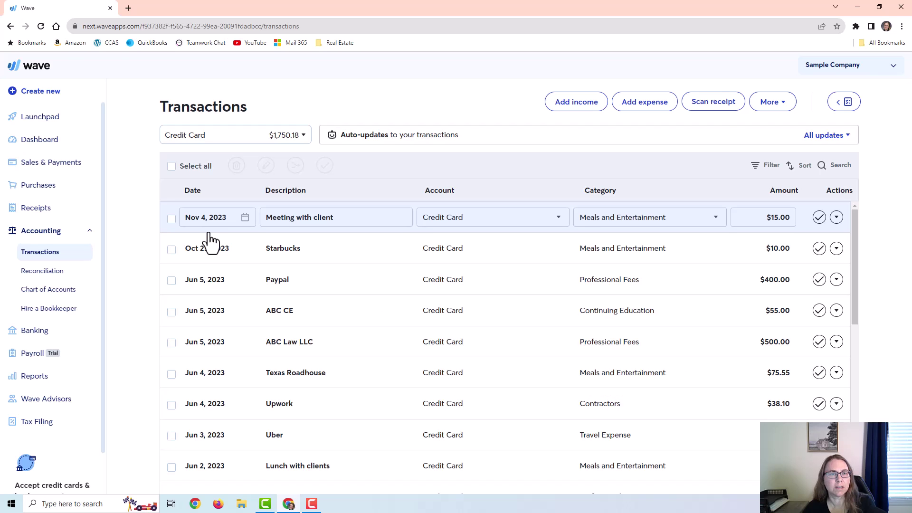
# Check the Chase Checking 1234 transactions, then switch the filter back to Credit Card.
pyautogui.click(221, 138)
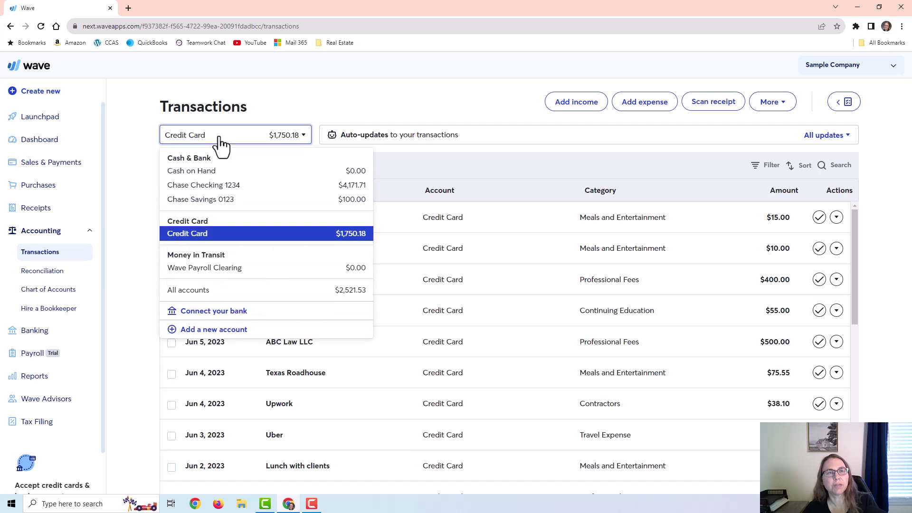
pyautogui.click(213, 186)
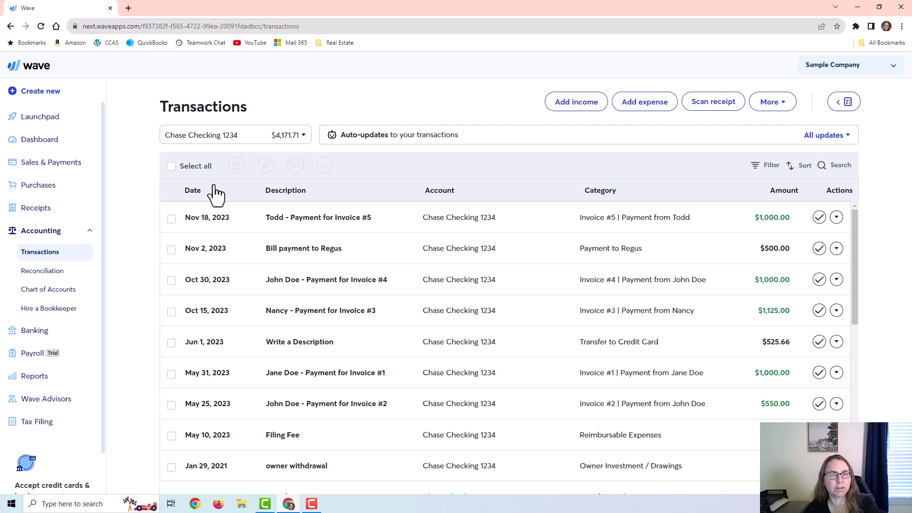
pyautogui.click(246, 140)
pyautogui.click(218, 232)
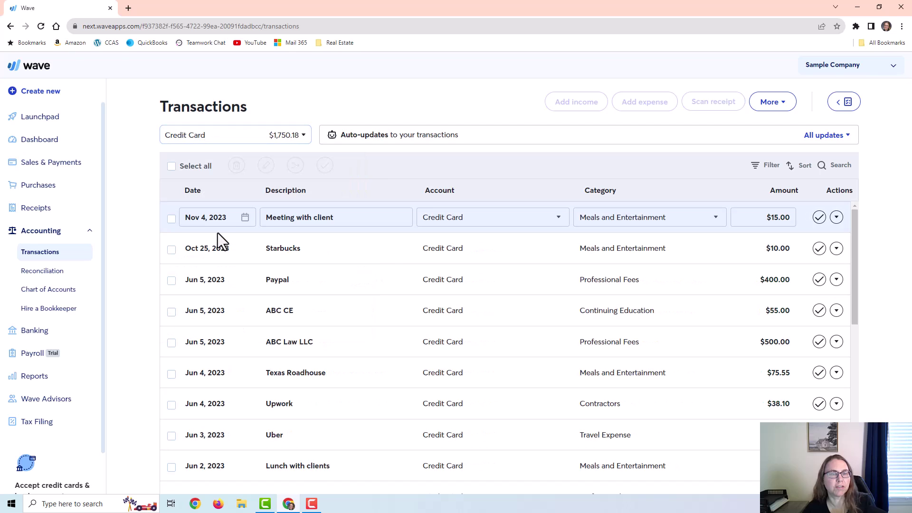
pyautogui.click(217, 140)
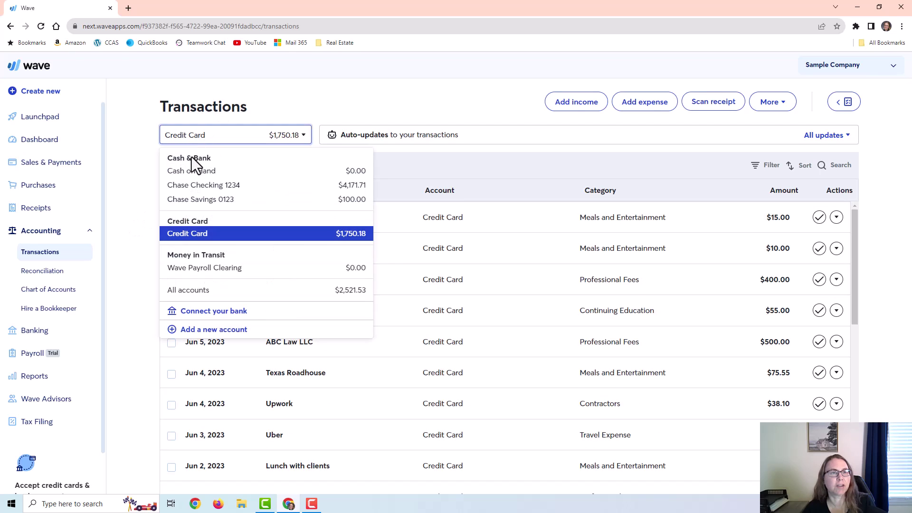
# Show all accounts and open the Actions menu for the $15.00 Meeting with client expense.
pyautogui.click(189, 290)
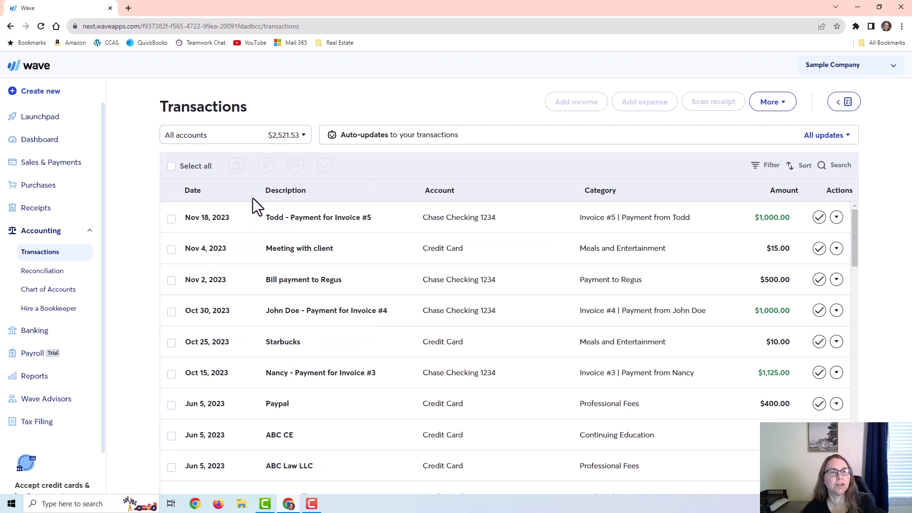
pyautogui.click(584, 250)
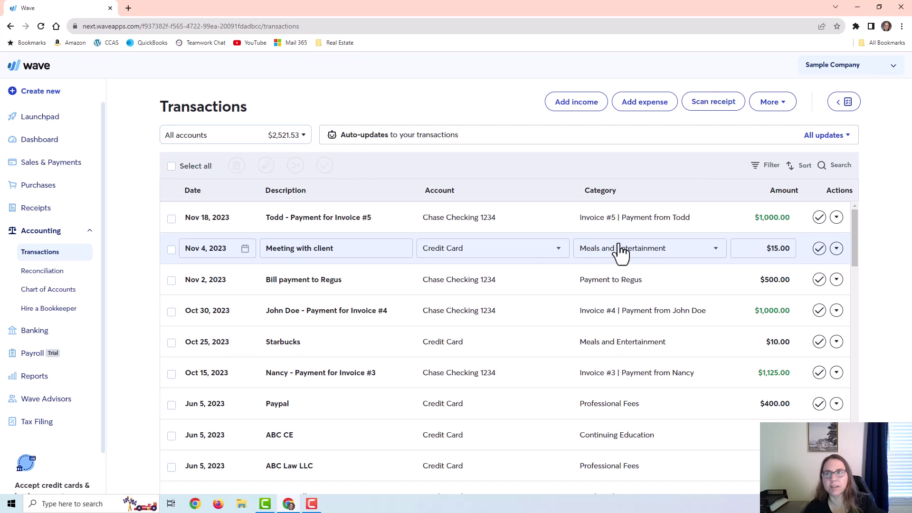
pyautogui.click(171, 227)
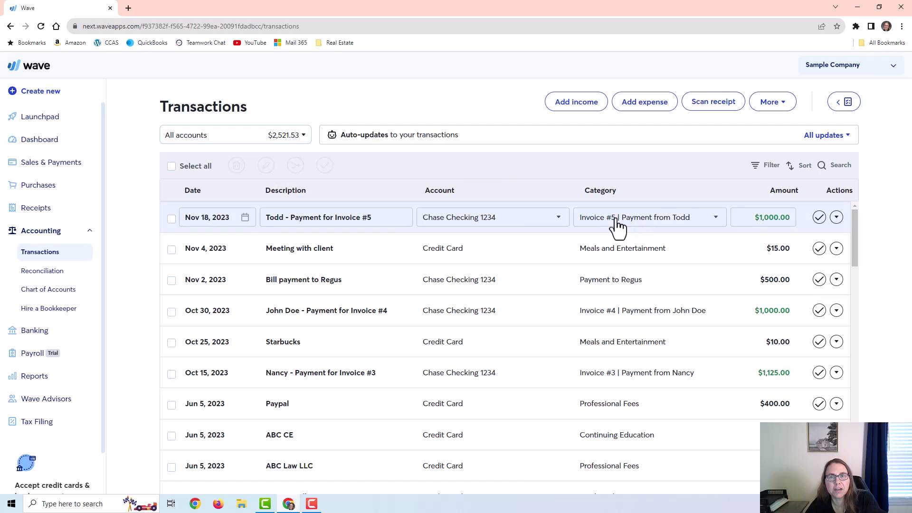
pyautogui.click(625, 254)
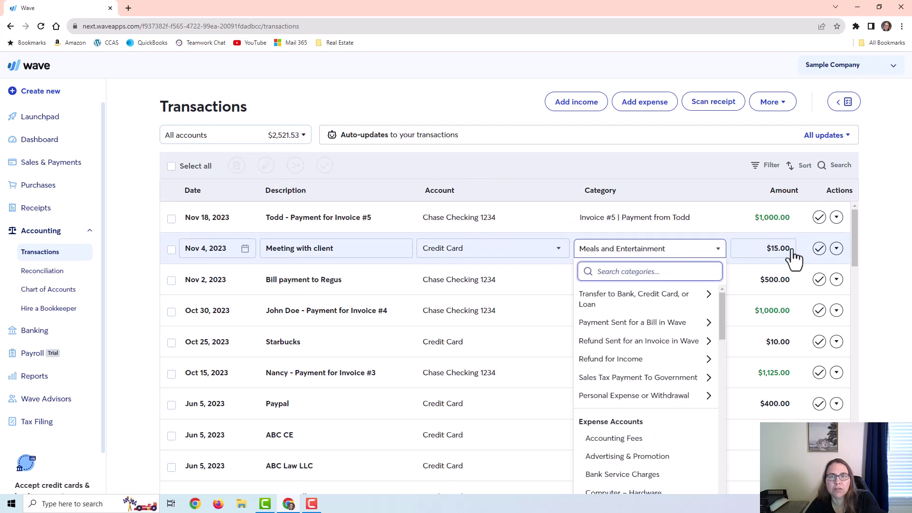
pyautogui.click(837, 249)
pyautogui.click(837, 249)
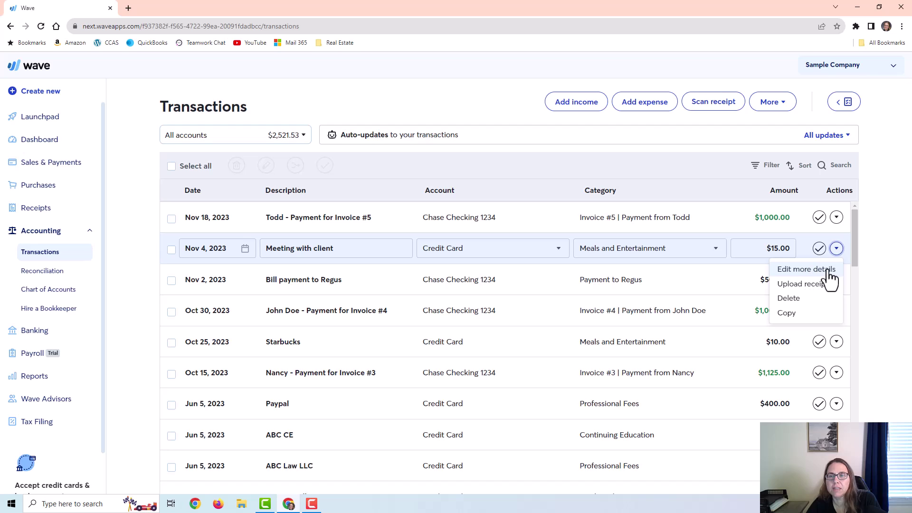
pyautogui.click(822, 270)
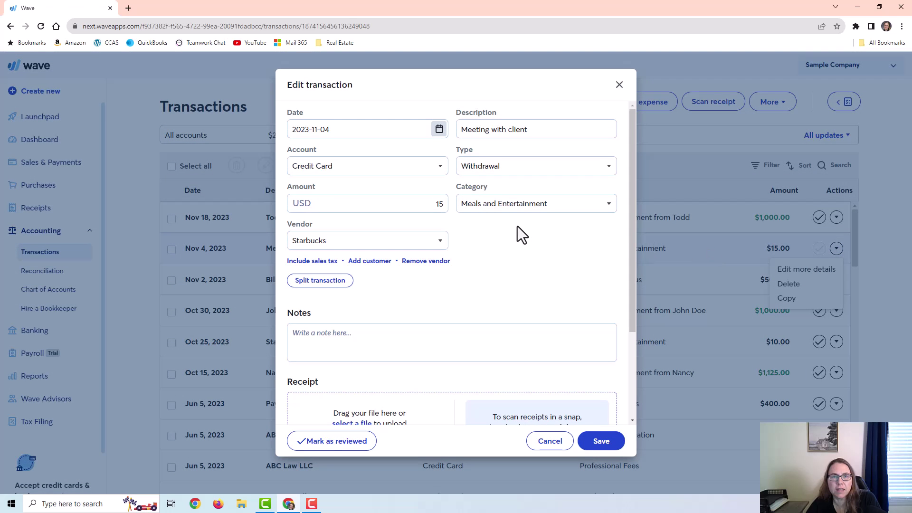
pyautogui.scroll(-1, 403, 245)
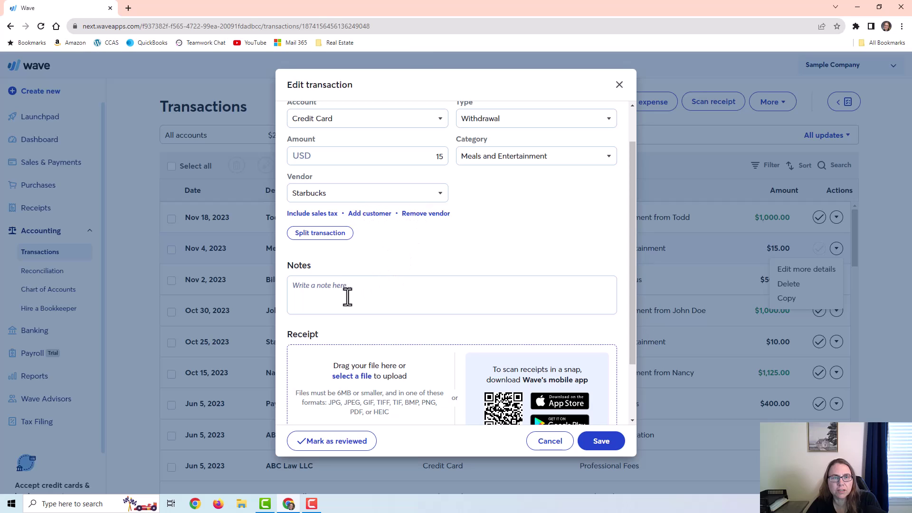
pyautogui.scroll(-1, 420, 308)
pyautogui.scroll(-2, 420, 308)
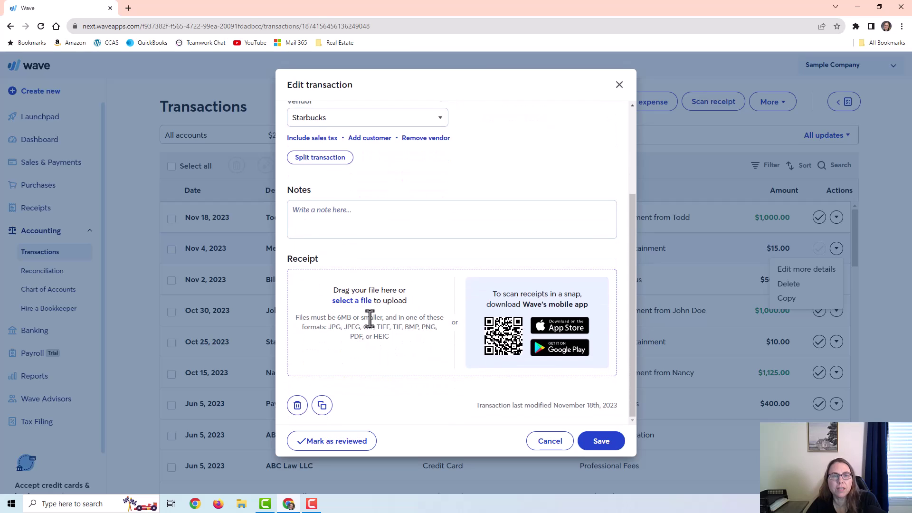
pyautogui.scroll(3, 398, 304)
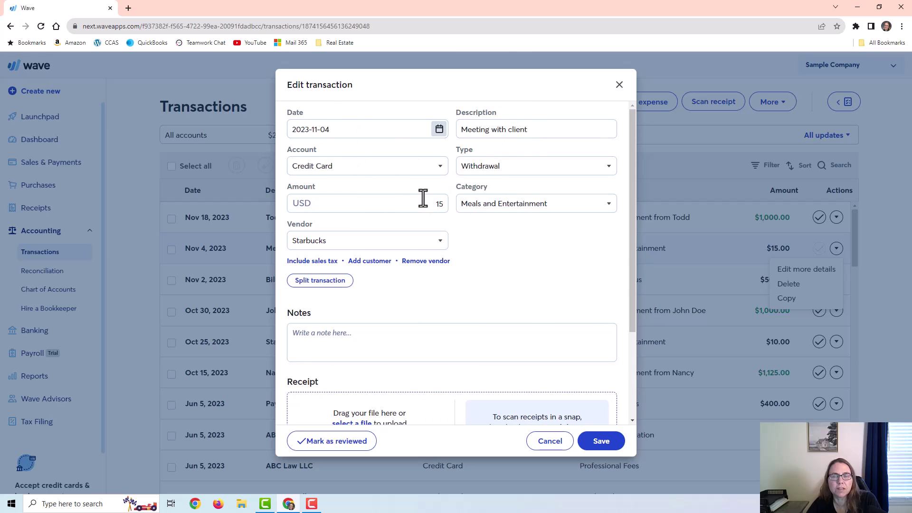
pyautogui.press('Escape')
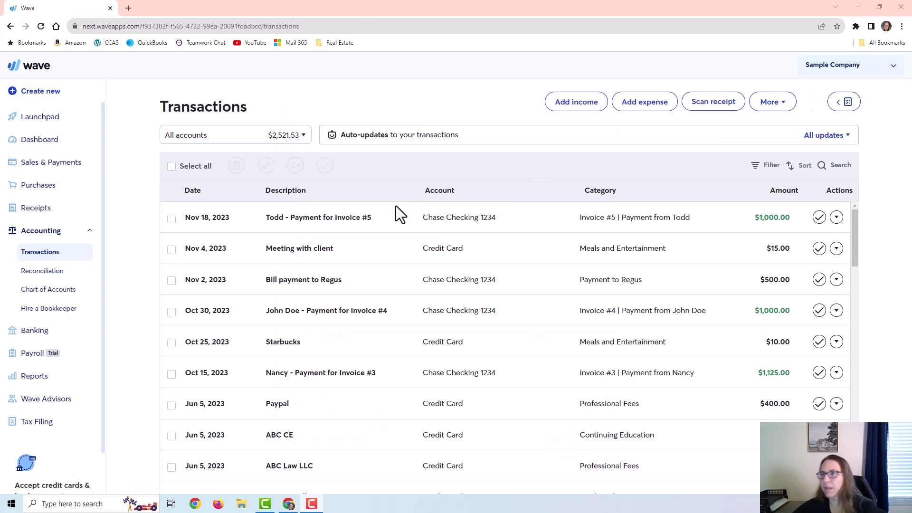
# Start a new expense dated 2023-11-07 charged to the Credit Card account.
pyautogui.click(647, 103)
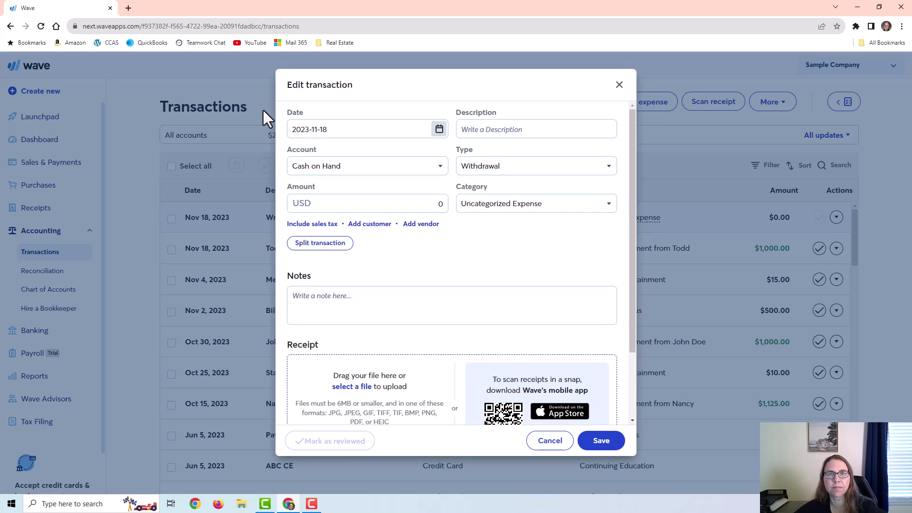
pyautogui.click(437, 129)
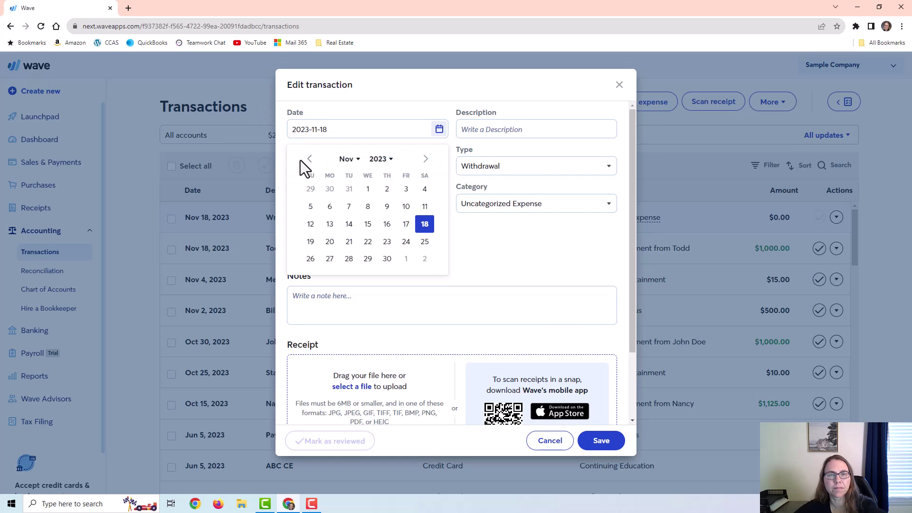
pyautogui.click(349, 207)
pyautogui.click(375, 171)
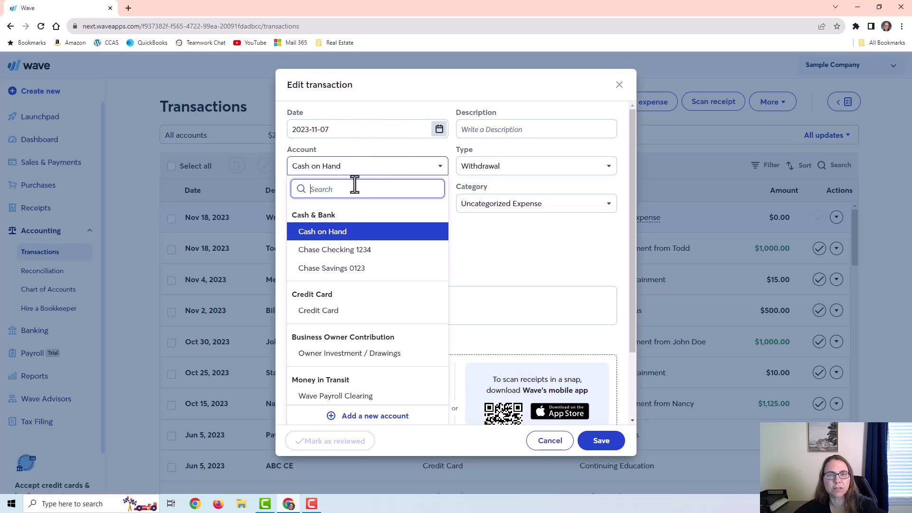
pyautogui.click(328, 311)
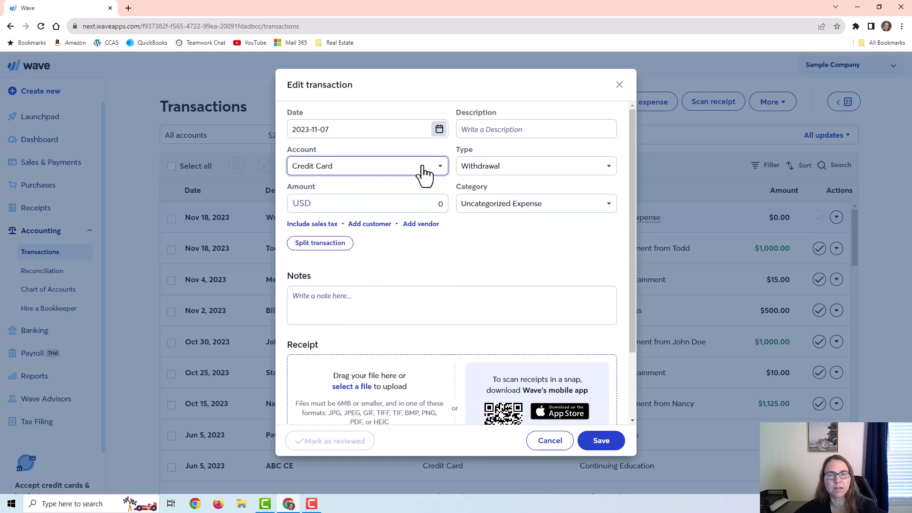
# Describe the expense as 'Advertising' and categorize it under Advertising & Promotion.
pyautogui.click(495, 128)
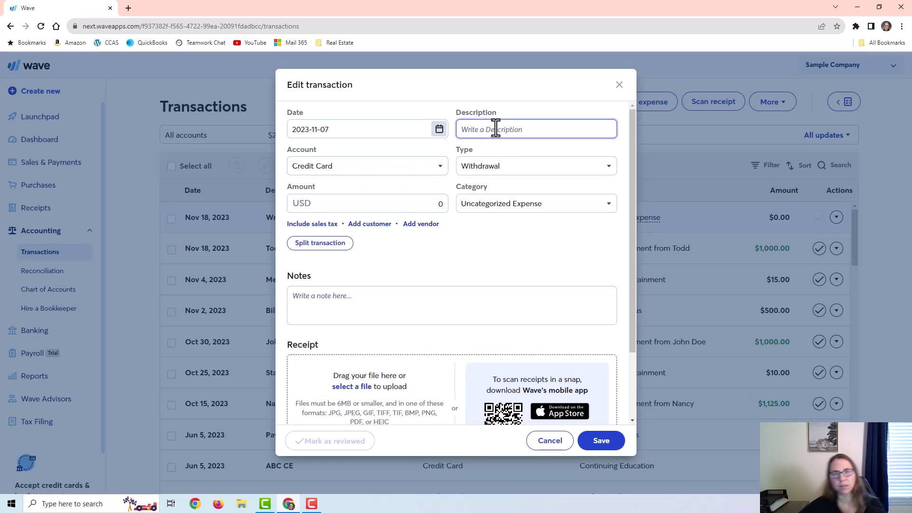
pyautogui.write('Advertising')
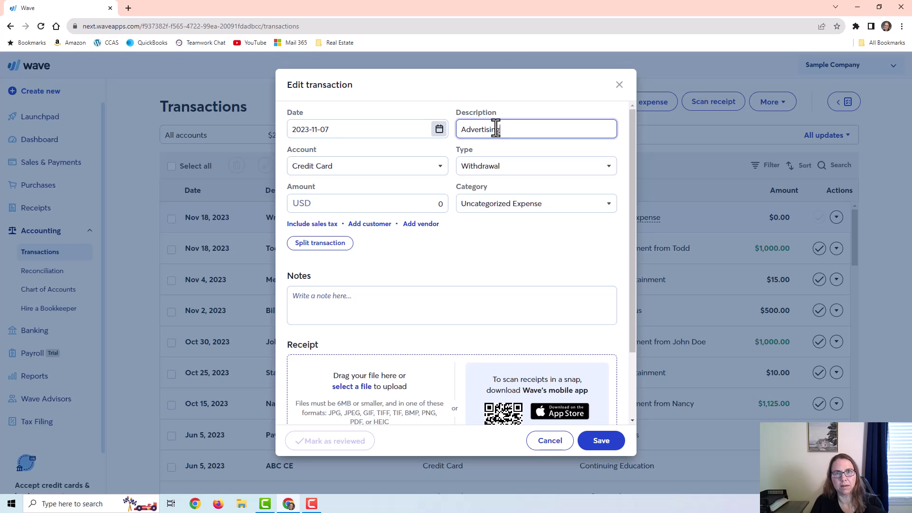
pyautogui.click(504, 213)
pyautogui.scroll(-2, 523, 295)
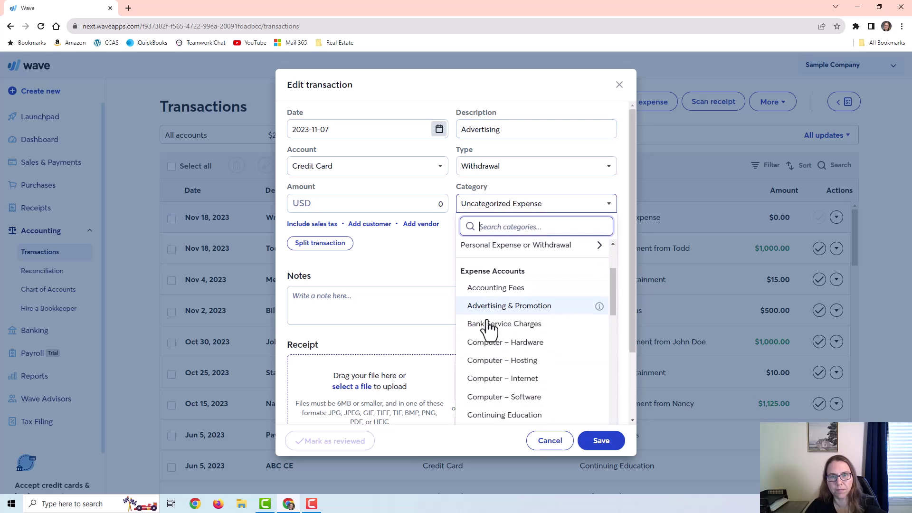
pyautogui.click(496, 306)
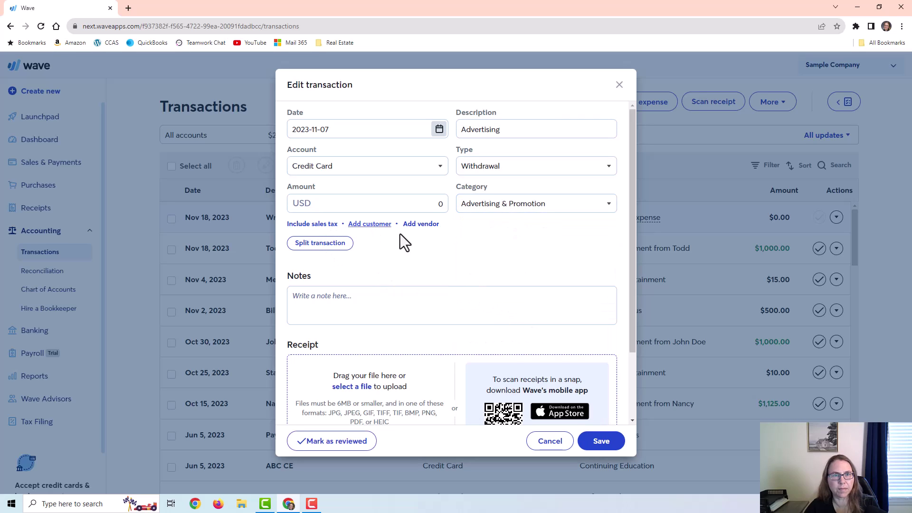
# Choose to create a new vendor from the expense's vendor list.
pyautogui.click(425, 227)
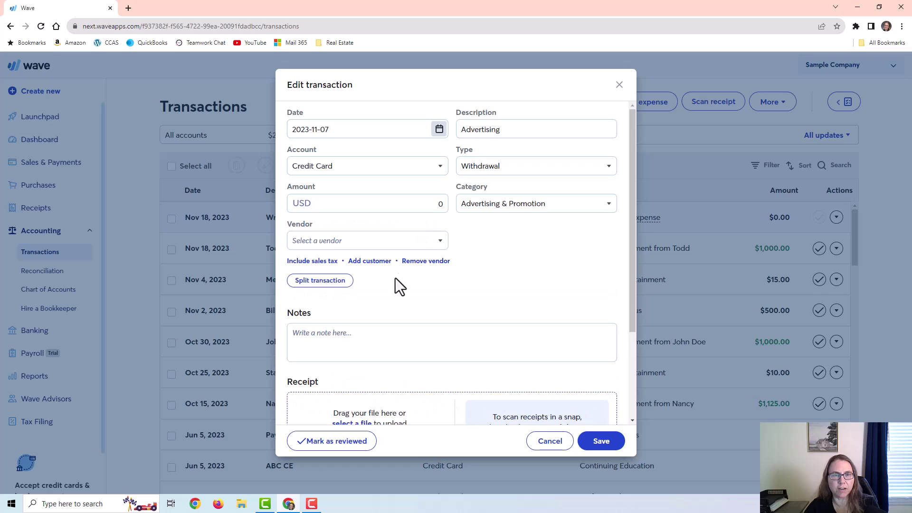
pyautogui.click(324, 244)
pyautogui.click(352, 397)
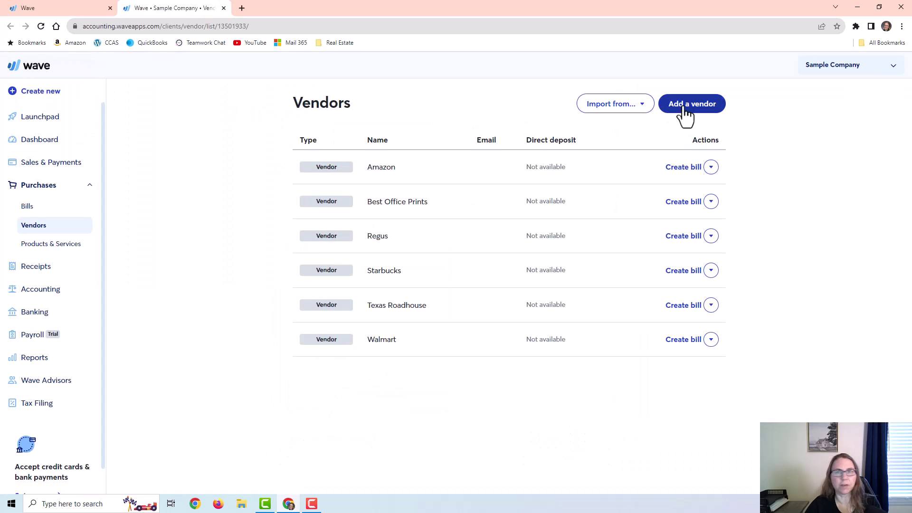
# Save Southern Signs as a Regular vendor and close the Vendors tab.
pyautogui.click(689, 116)
pyautogui.click(474, 139)
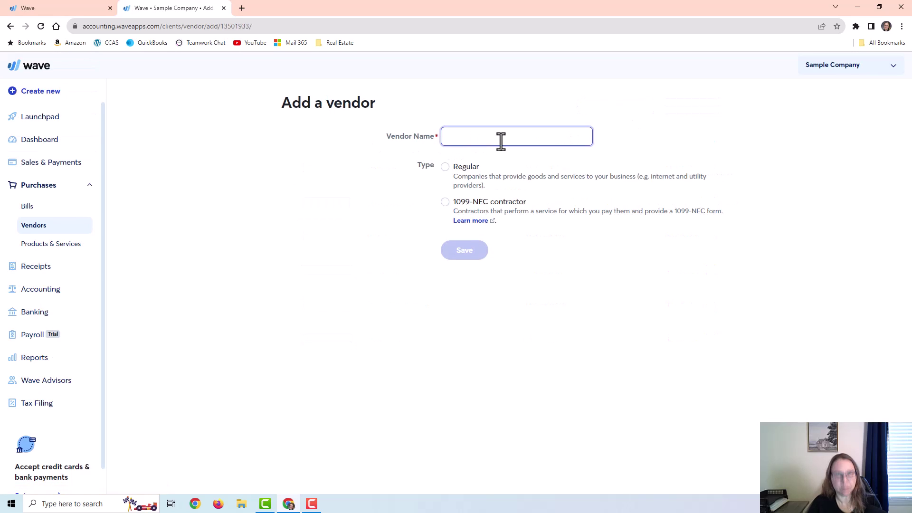
pyautogui.write('Southern Signs')
pyautogui.click(468, 169)
pyautogui.scroll(-2, 489, 271)
pyautogui.scroll(-3, 524, 303)
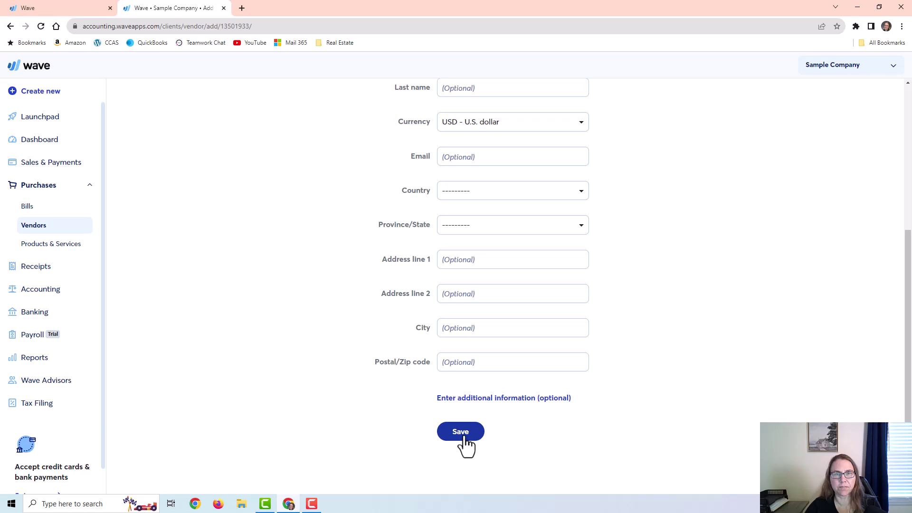
pyautogui.click(460, 432)
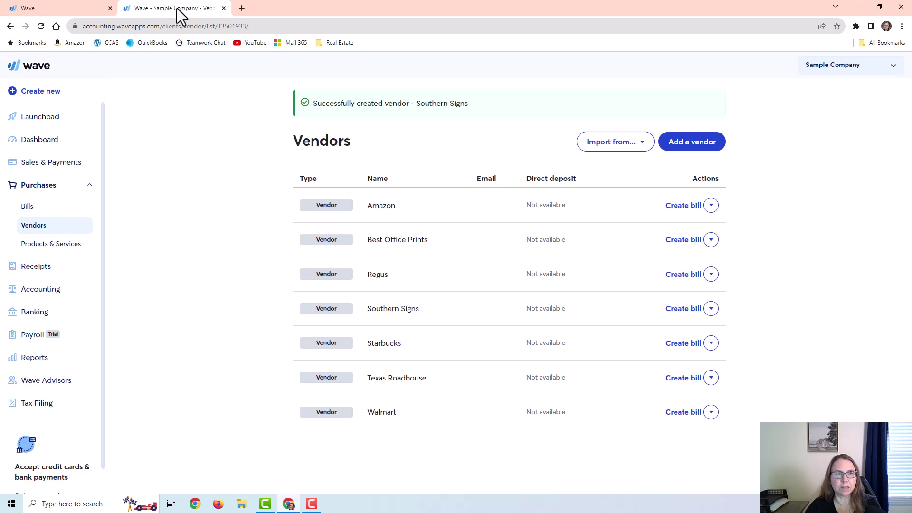
pyautogui.click(223, 8)
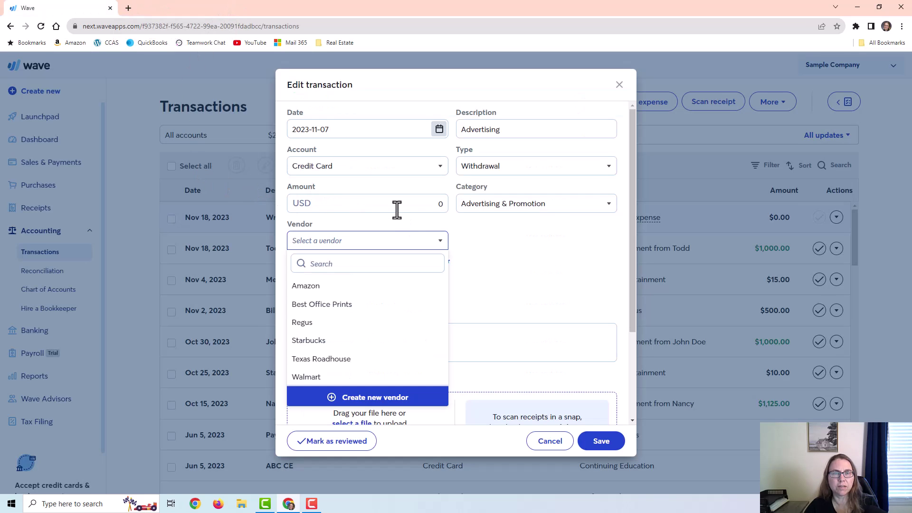
# Set the Advertising expense's vendor to Southern Signs.
pyautogui.scroll(-3, 354, 332)
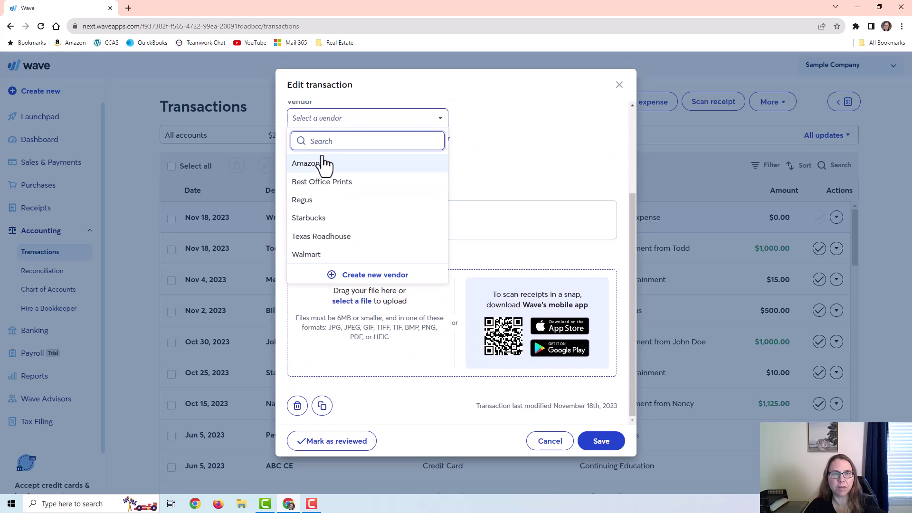
pyautogui.click(338, 120)
pyautogui.click(350, 120)
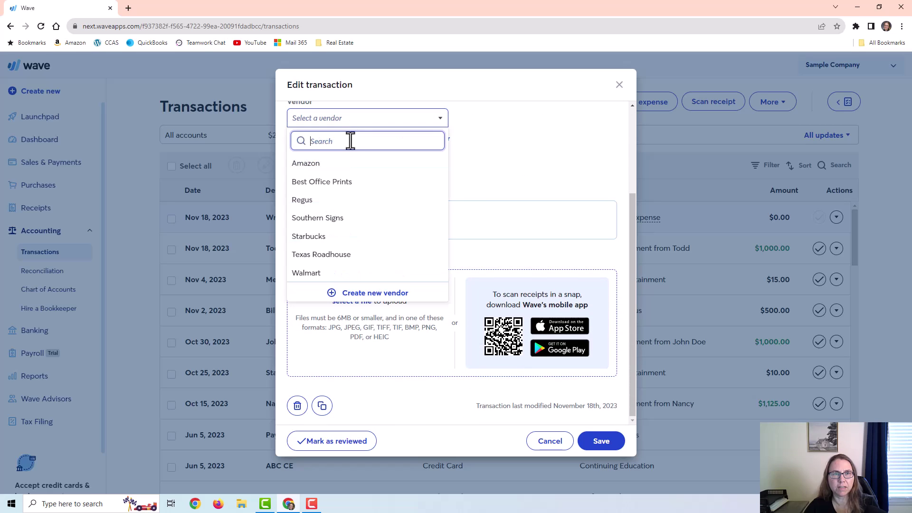
pyautogui.click(327, 221)
pyautogui.click(327, 218)
pyautogui.scroll(3, 488, 190)
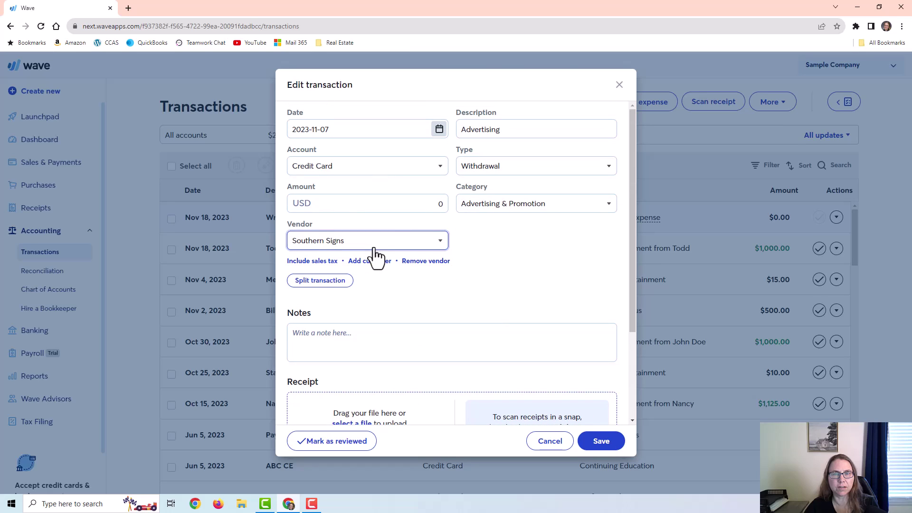
# Enter 140.00 as the expense amount.
pyautogui.click(402, 204)
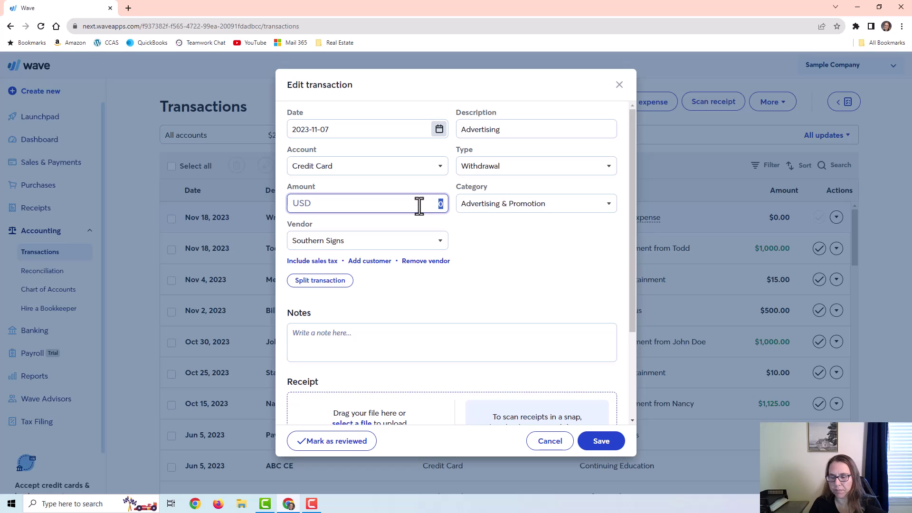
pyautogui.write('140')
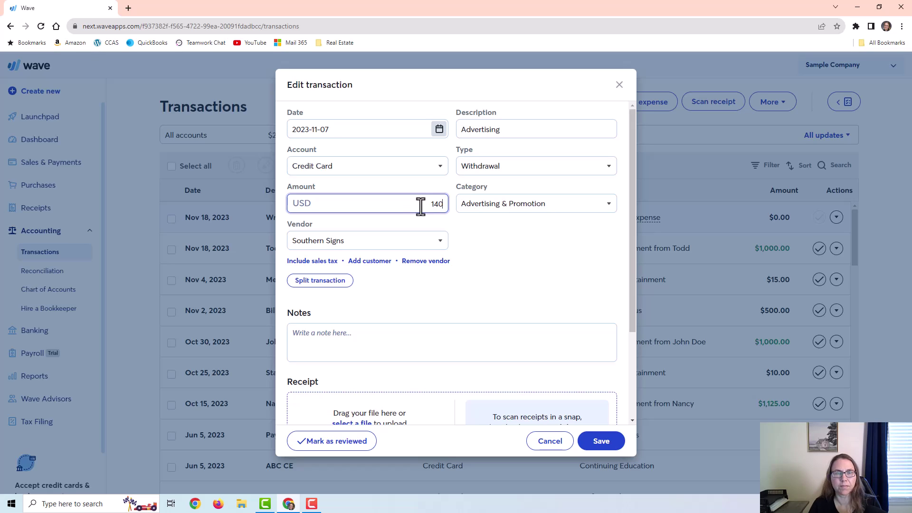
pyautogui.click(357, 335)
pyautogui.scroll(-2, 380, 338)
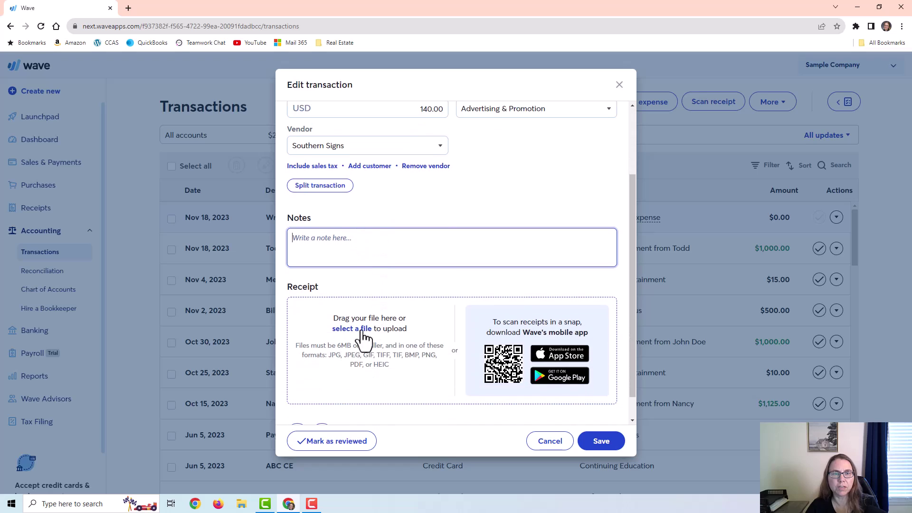
pyautogui.scroll(2, 405, 334)
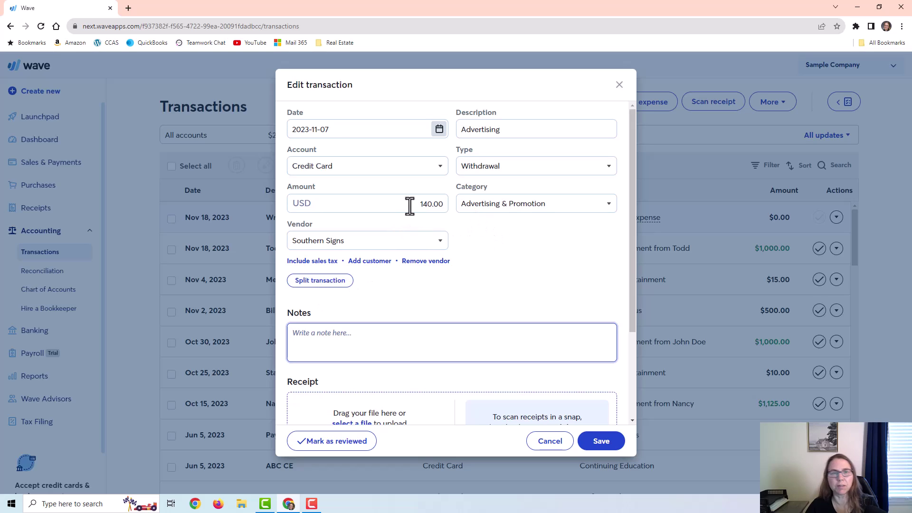
# Split the $140 Advertising expense into 100 and 40, assigning the 40 to Office Supplies.
pyautogui.click(348, 281)
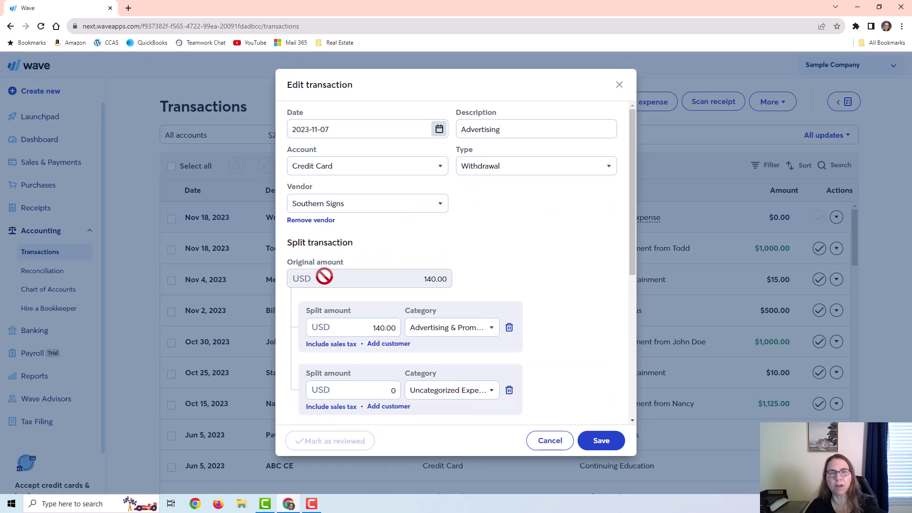
pyautogui.scroll(-3, 442, 304)
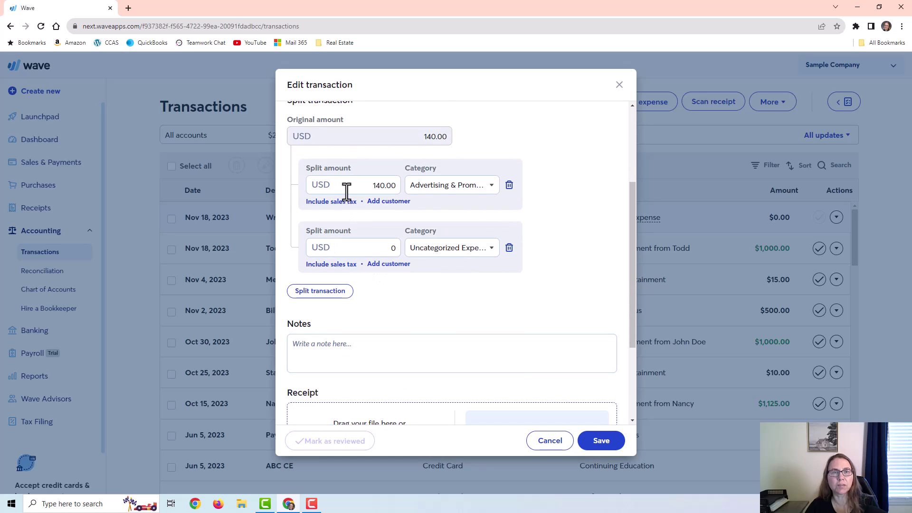
pyautogui.click(367, 188)
pyautogui.write('100')
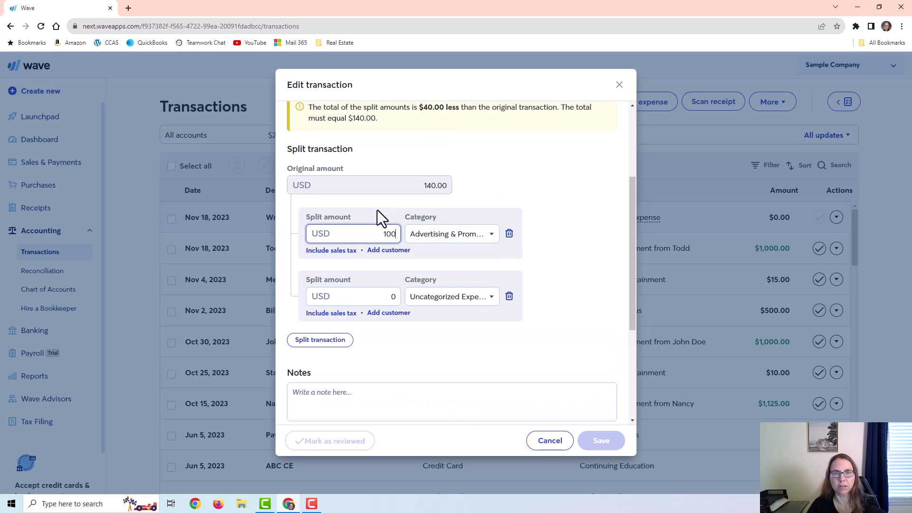
pyautogui.click(365, 299)
pyautogui.write('1')
pyautogui.press('BackSpace')
pyautogui.write('40')
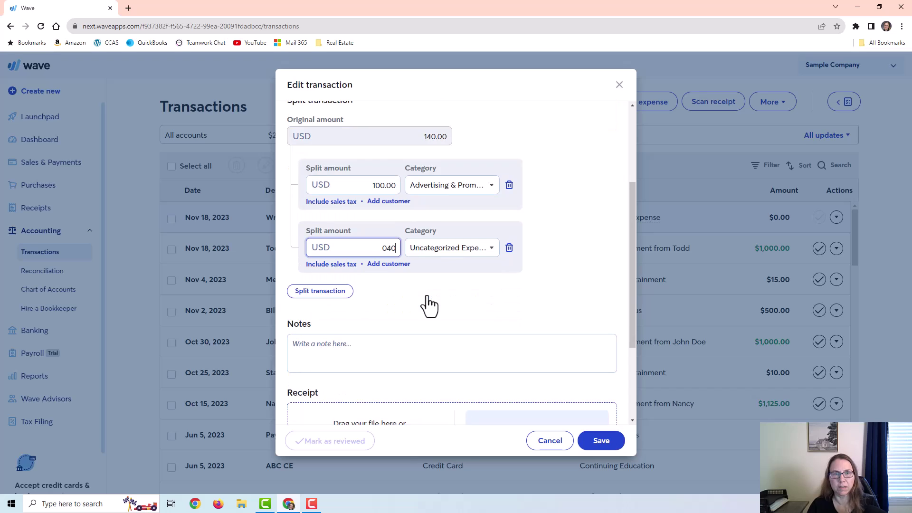
pyautogui.click(372, 248)
pyautogui.click(424, 251)
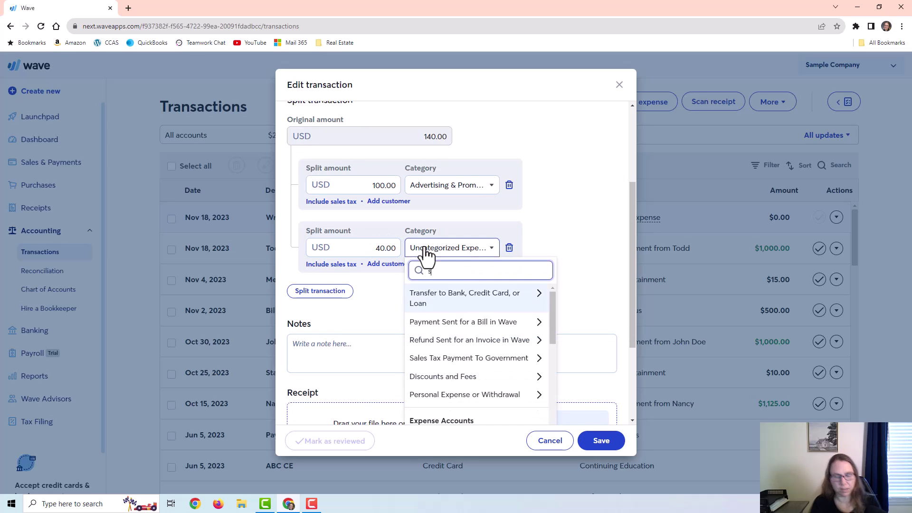
pyautogui.write('supp')
pyautogui.click(459, 312)
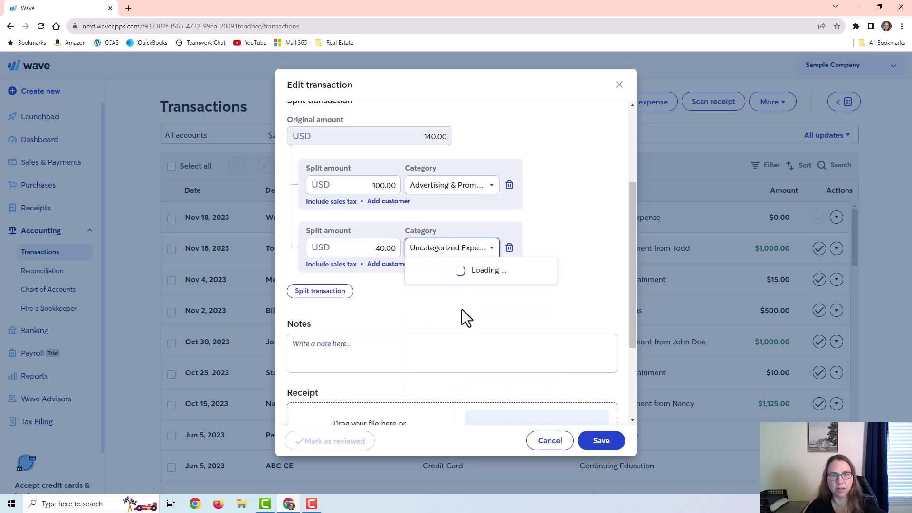
# Delete the Office Supplies split line and save the expense as a single $140 Advertising line.
pyautogui.click(509, 247)
pyautogui.scroll(3, 393, 281)
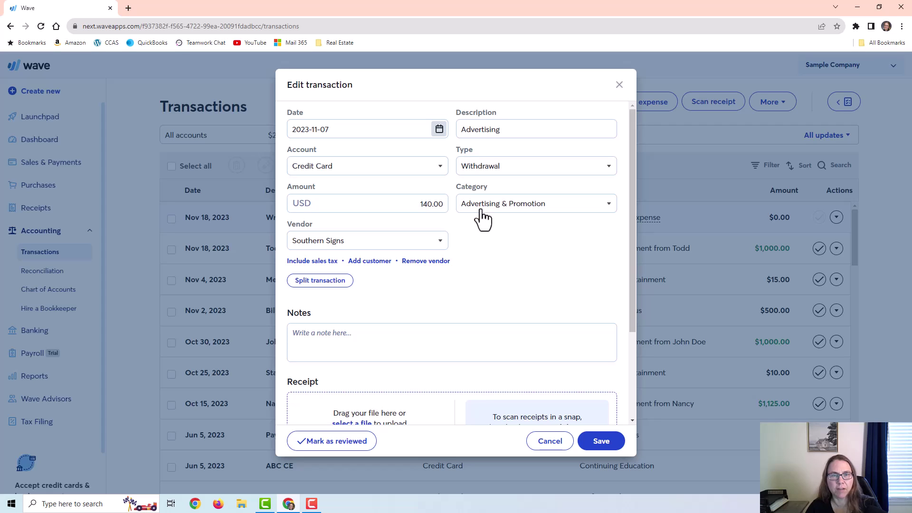
pyautogui.click(599, 437)
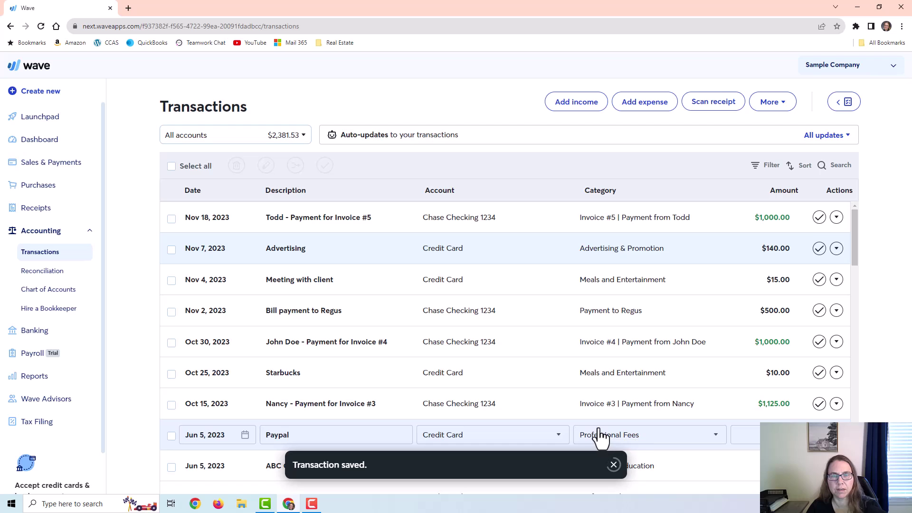
pyautogui.click(837, 248)
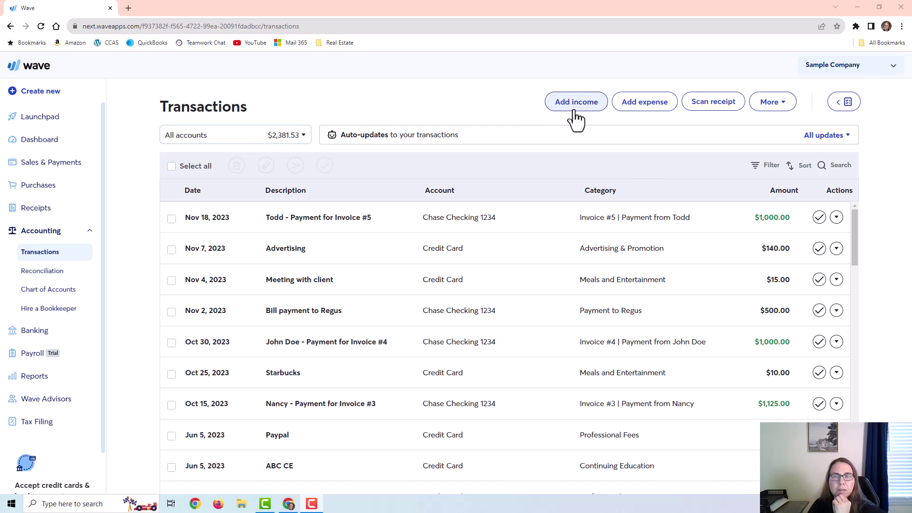
pyautogui.click(48, 163)
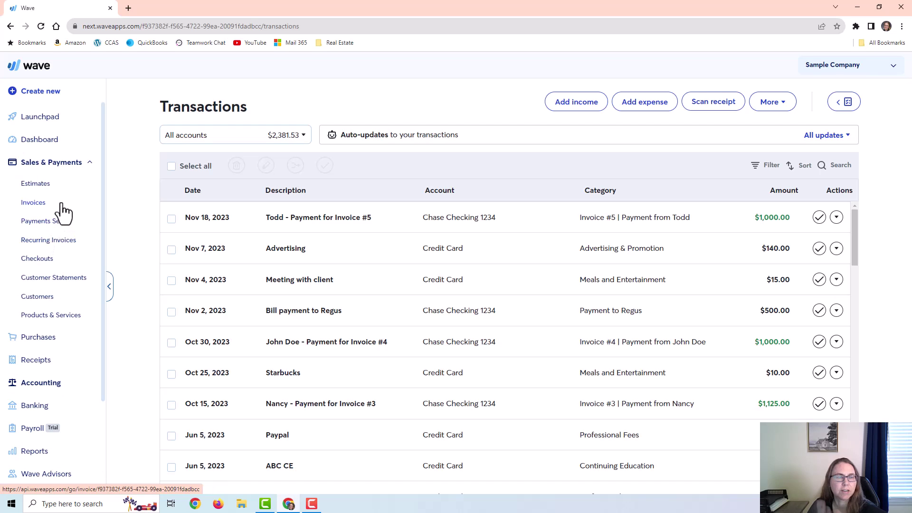
pyautogui.click(48, 163)
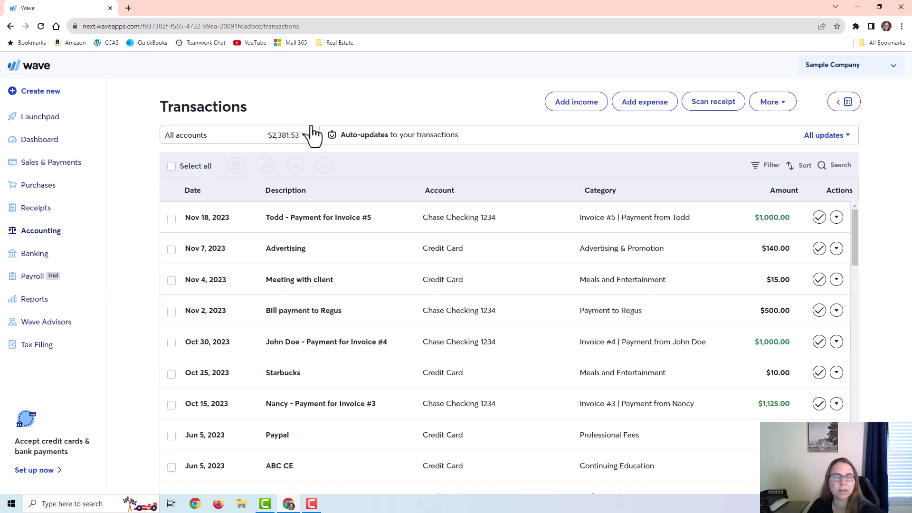
# Start a new income transaction dated Nov 8, 2023 with the description Consultation.
pyautogui.click(564, 108)
pyautogui.click(438, 131)
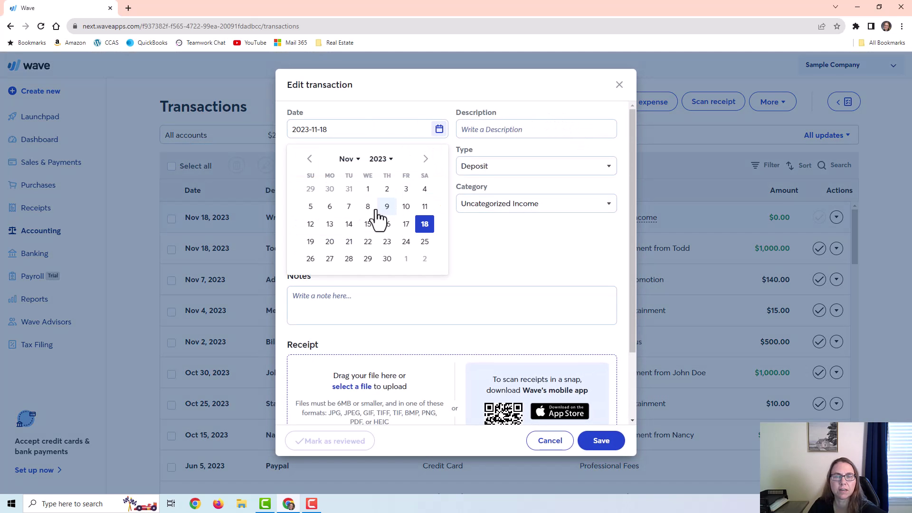
pyautogui.click(367, 208)
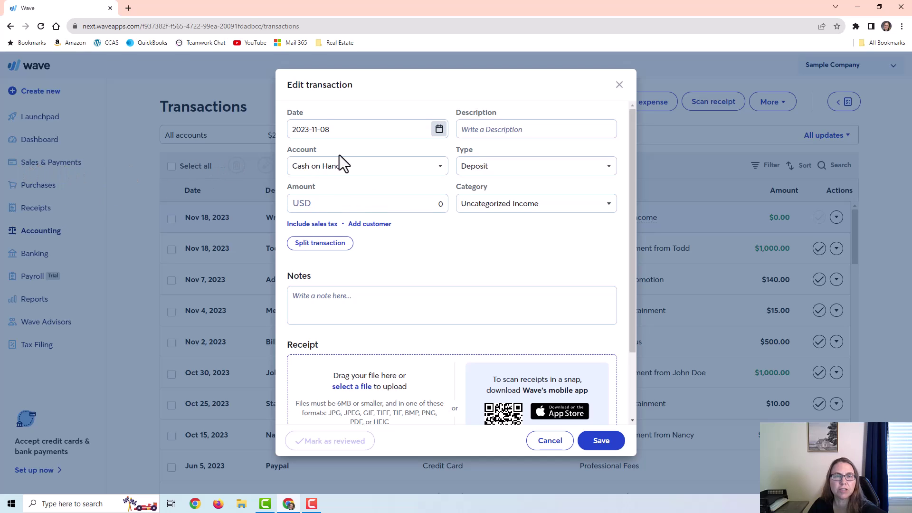
pyautogui.click(506, 134)
pyautogui.write('M')
pyautogui.press('BackSpace')
pyautogui.write('Consultation')
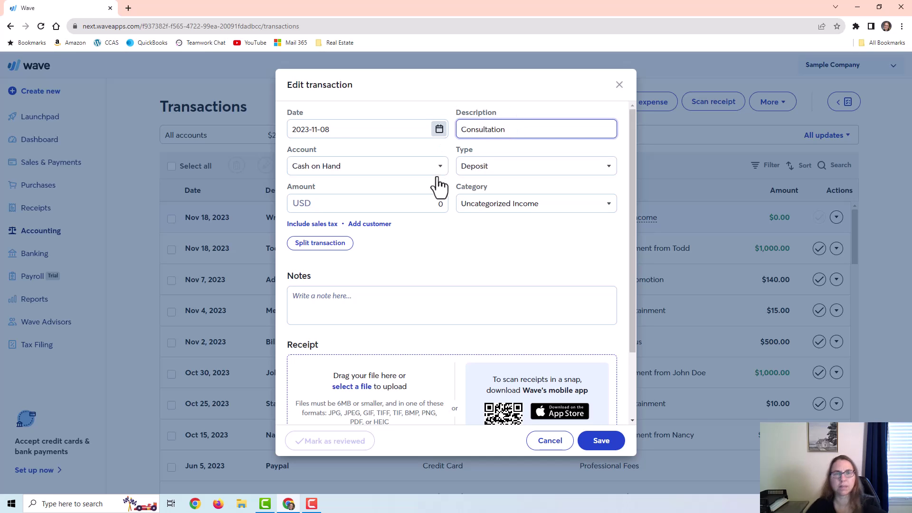
# Deposit $200 into Chase Checking 1234 under Service Income and save the transaction.
pyautogui.click(423, 174)
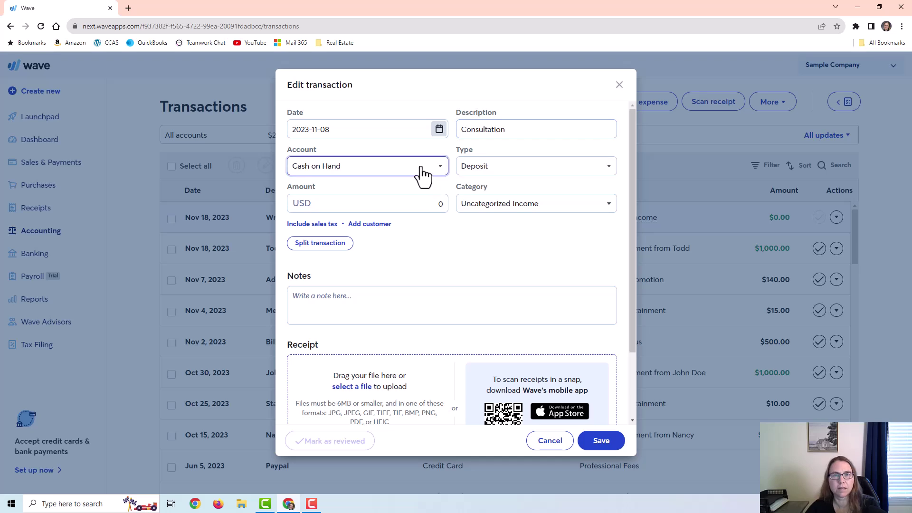
pyautogui.click(523, 127)
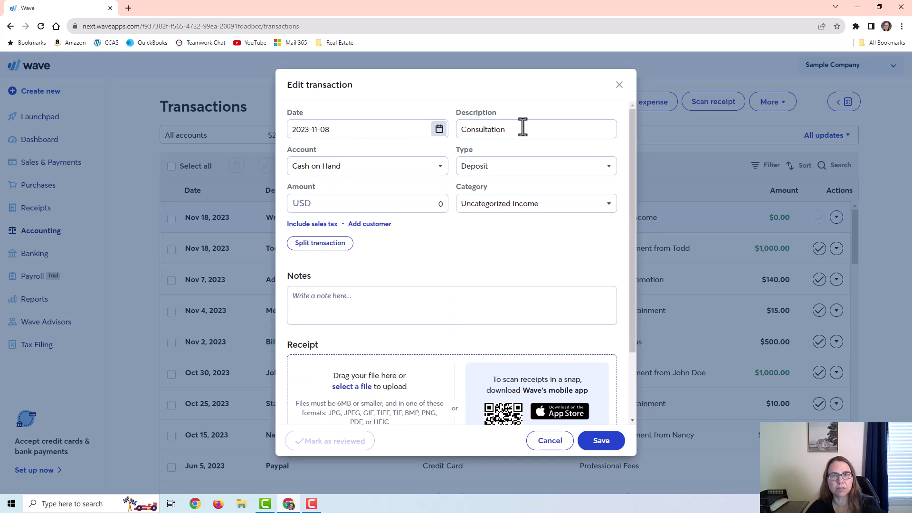
pyautogui.click(427, 175)
pyautogui.click(322, 251)
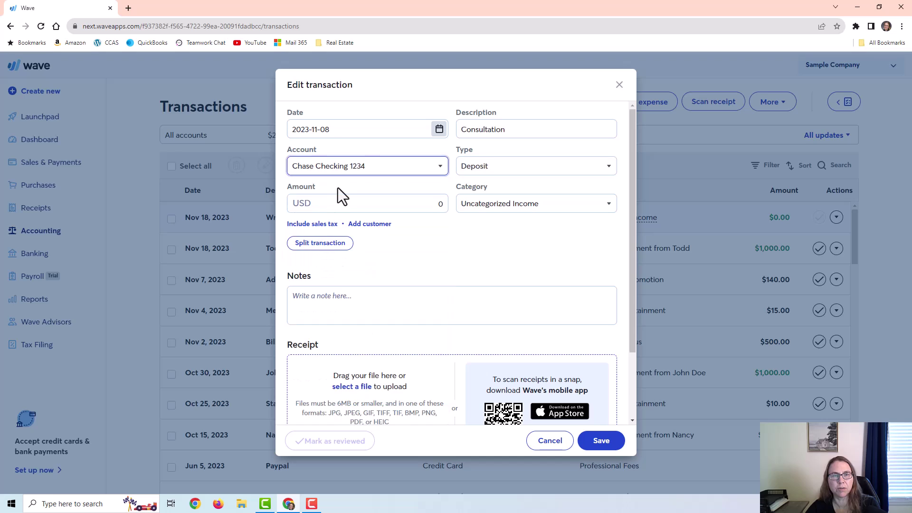
pyautogui.moveTo(417, 204); pyautogui.dragTo(513, 207)
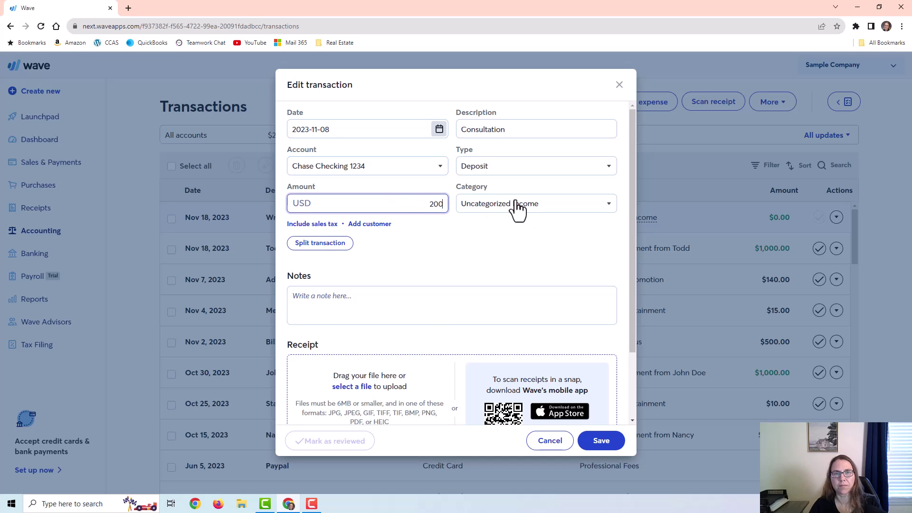
pyautogui.write('200')
pyautogui.click(535, 205)
pyautogui.scroll(-3, 518, 309)
pyautogui.scroll(-2, 525, 358)
pyautogui.click(505, 281)
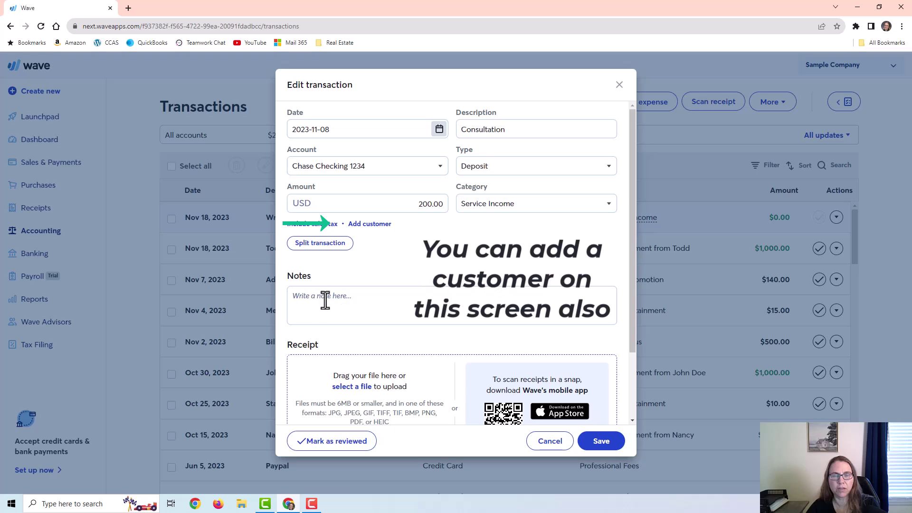
pyautogui.scroll(-2, 403, 355)
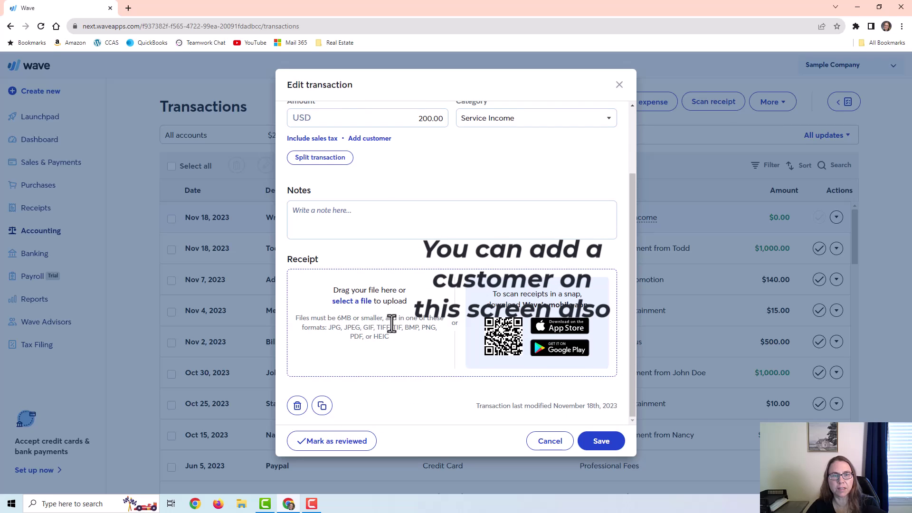
pyautogui.scroll(2, 394, 325)
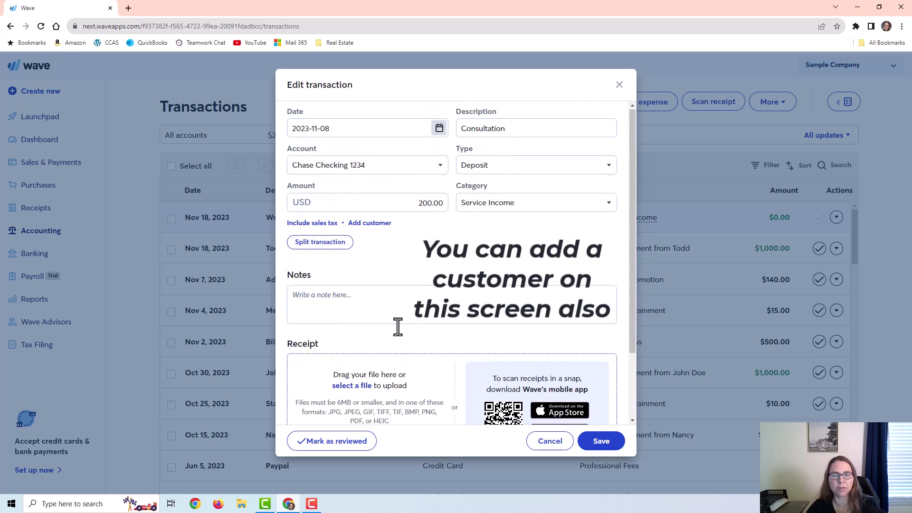
pyautogui.click(604, 440)
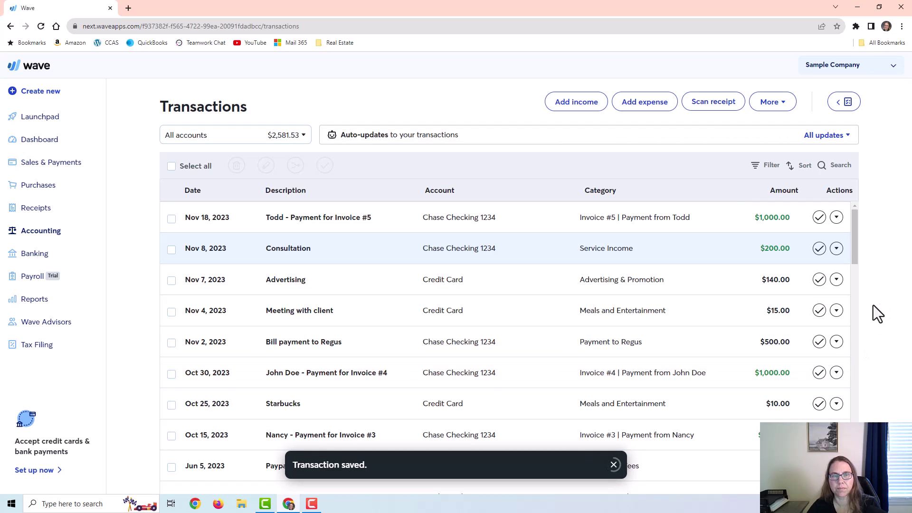
# Filter transactions to the Meals and Entertainment category, then remove that filter chip.
pyautogui.click(766, 167)
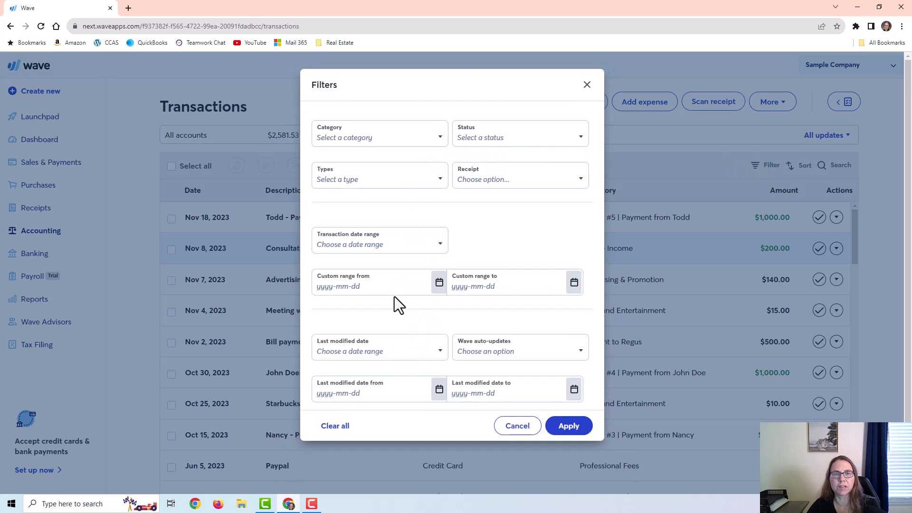
pyautogui.scroll(-1, 427, 323)
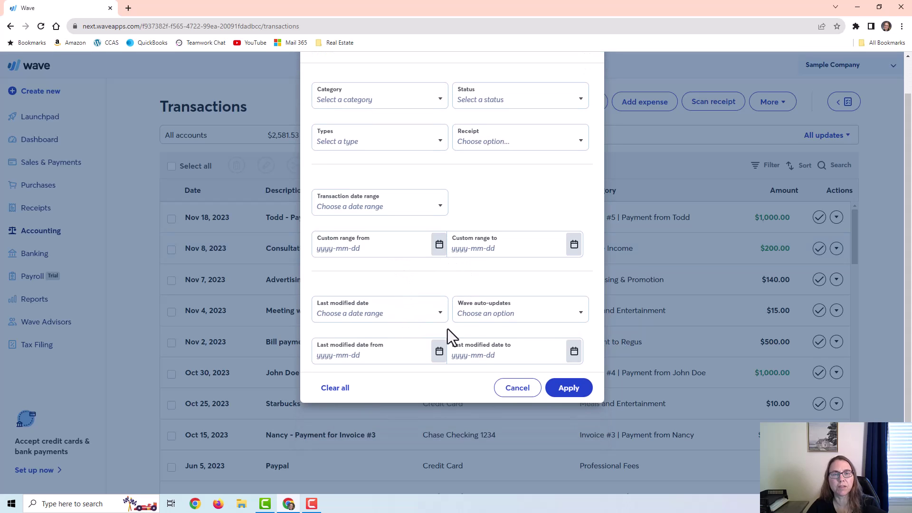
pyautogui.scroll(1, 387, 158)
pyautogui.click(389, 147)
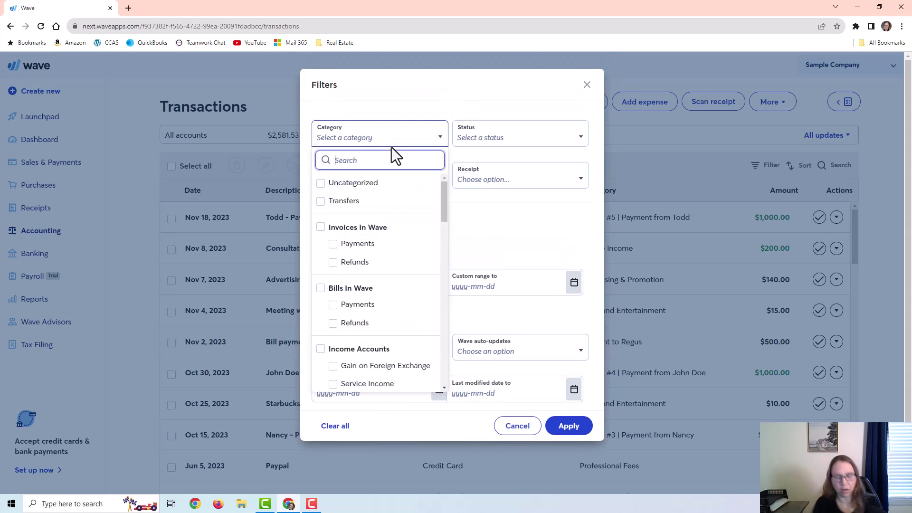
pyautogui.write('meal')
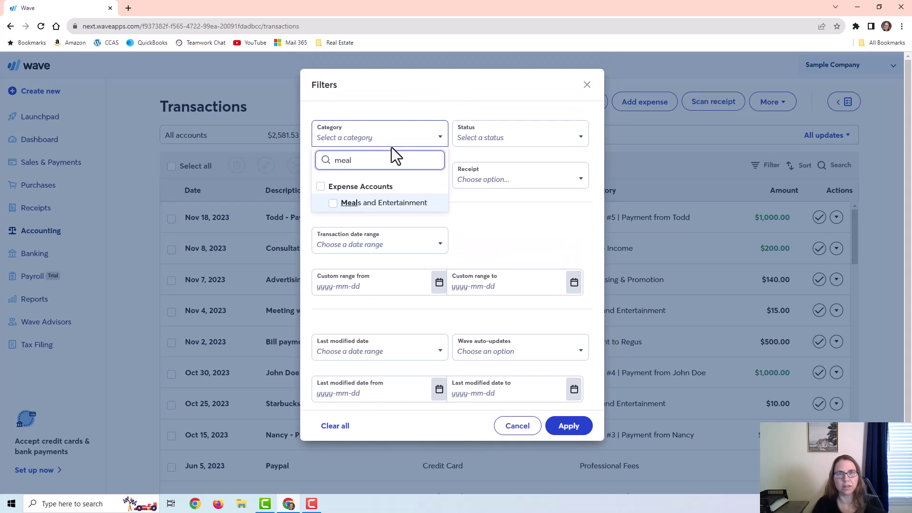
pyautogui.click(338, 205)
pyautogui.click(570, 426)
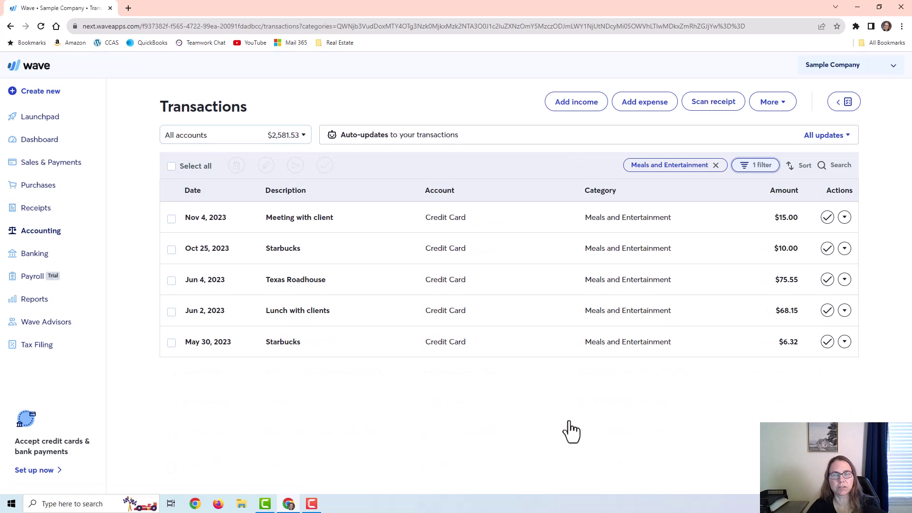
pyautogui.click(716, 165)
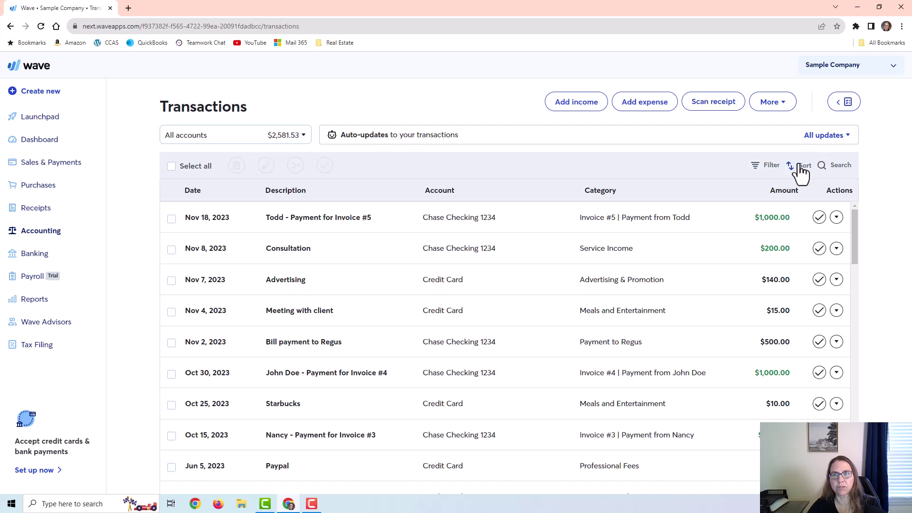
# Look through the first transaction's actions menu and the More options list, then close them.
pyautogui.click(837, 217)
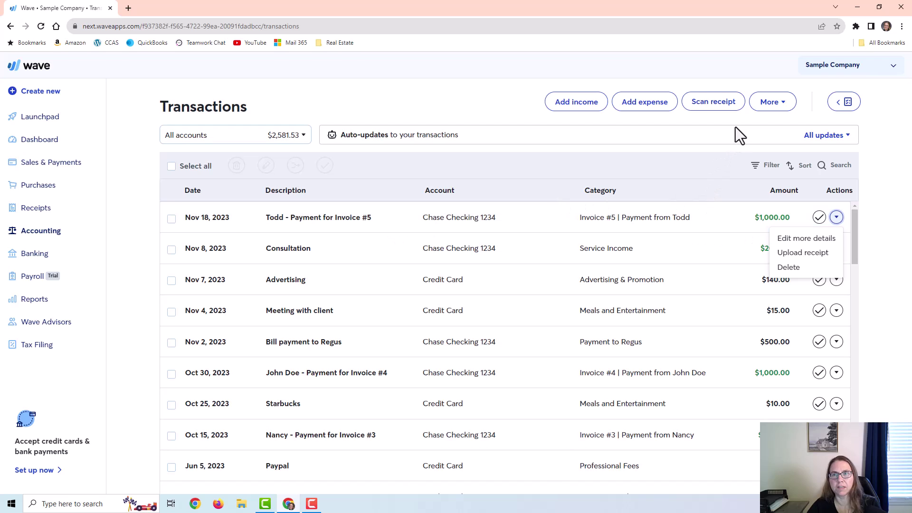
pyautogui.click(769, 104)
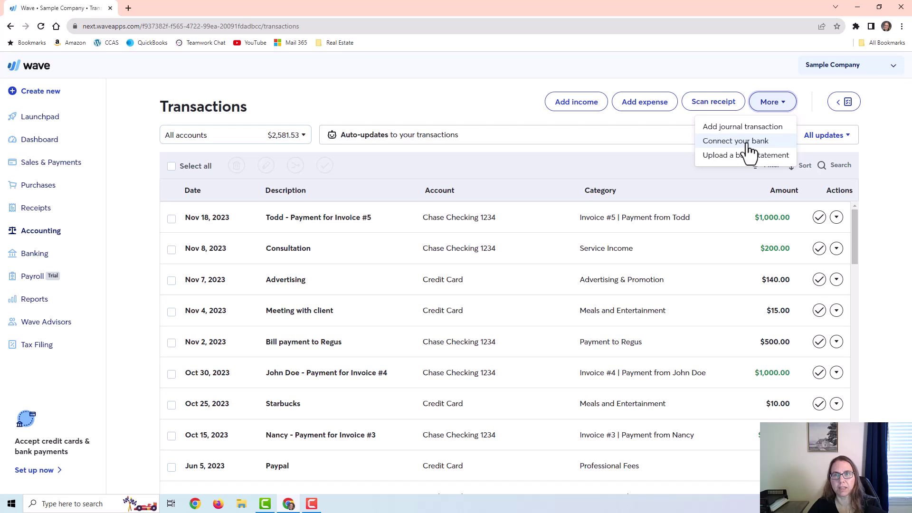
pyautogui.click(495, 105)
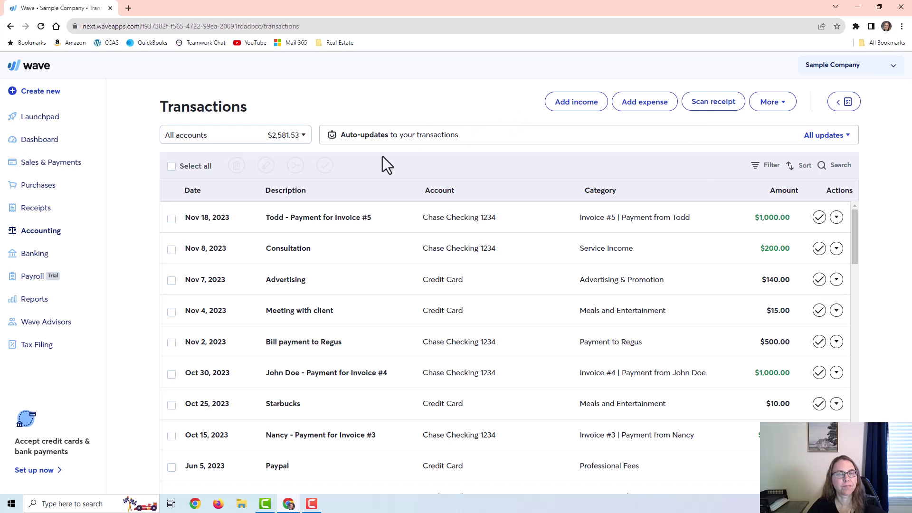
# Go via Sales & Payments > Invoices to Products & Services, preview Monthly Services, and return to the list.
pyautogui.click(44, 164)
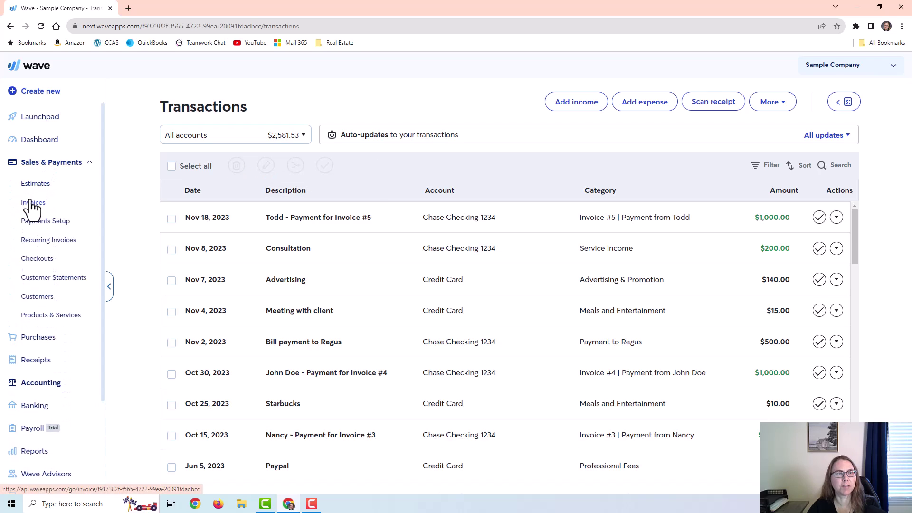
pyautogui.click(31, 205)
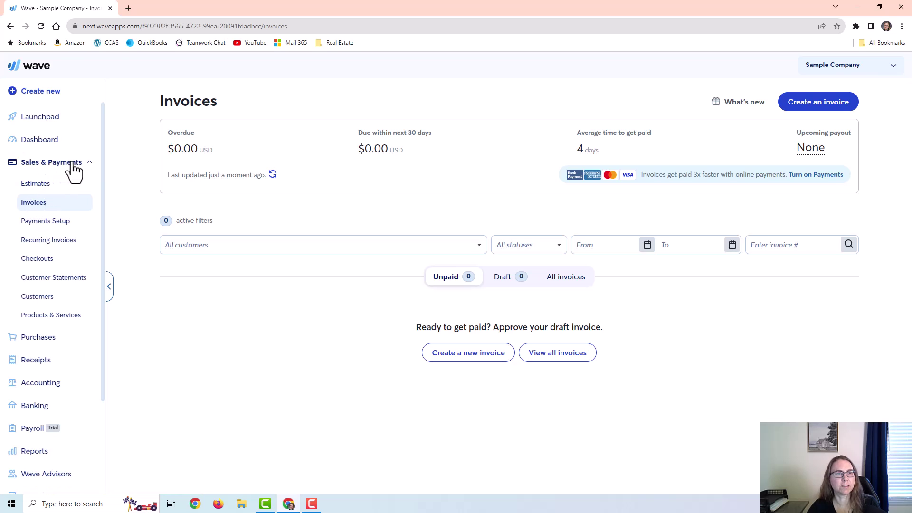
pyautogui.click(51, 316)
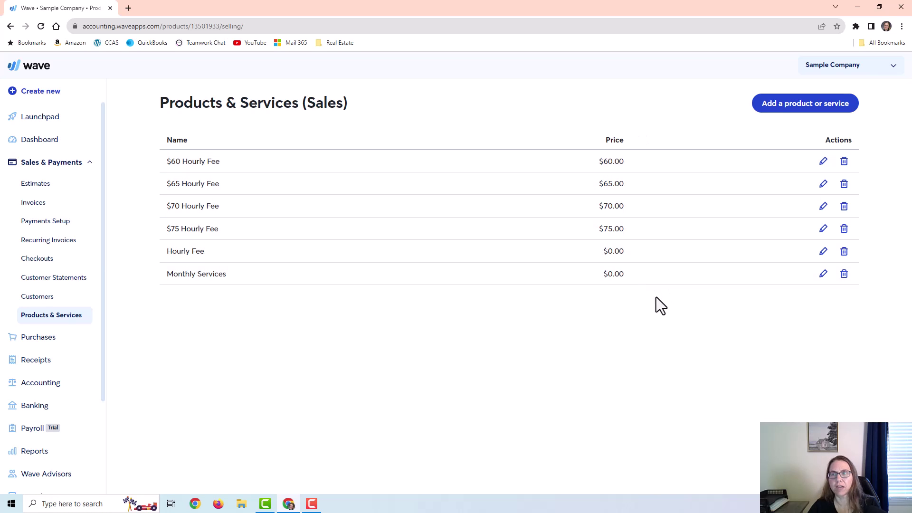
pyautogui.click(825, 275)
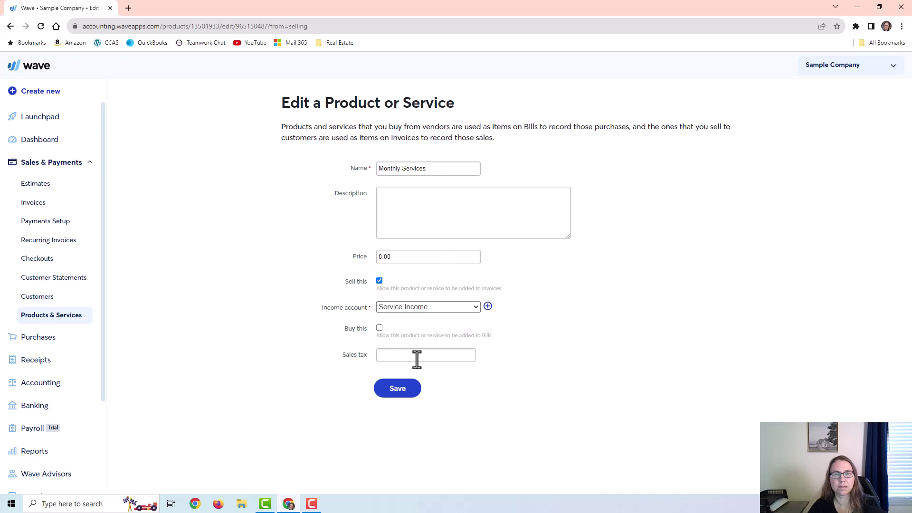
pyautogui.click(10, 27)
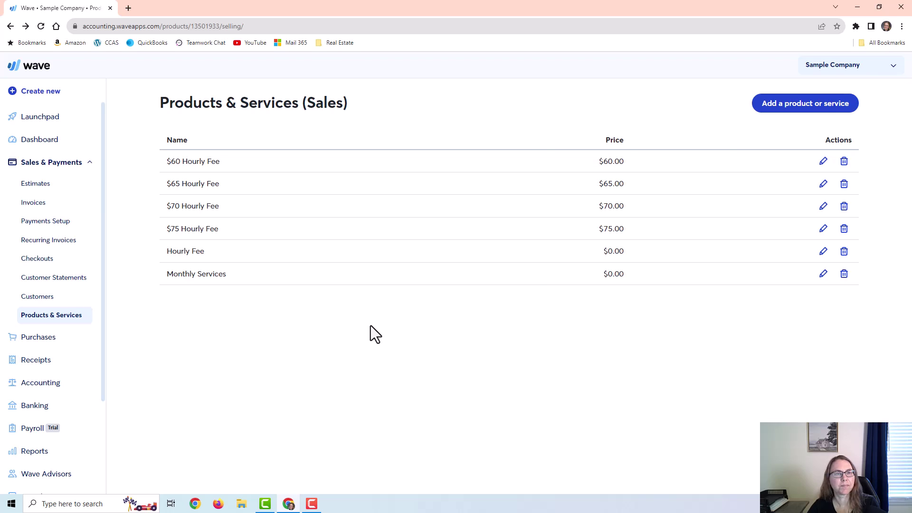
# Start a new invoice from the Invoices page and bill it to an existing customer.
pyautogui.click(60, 183)
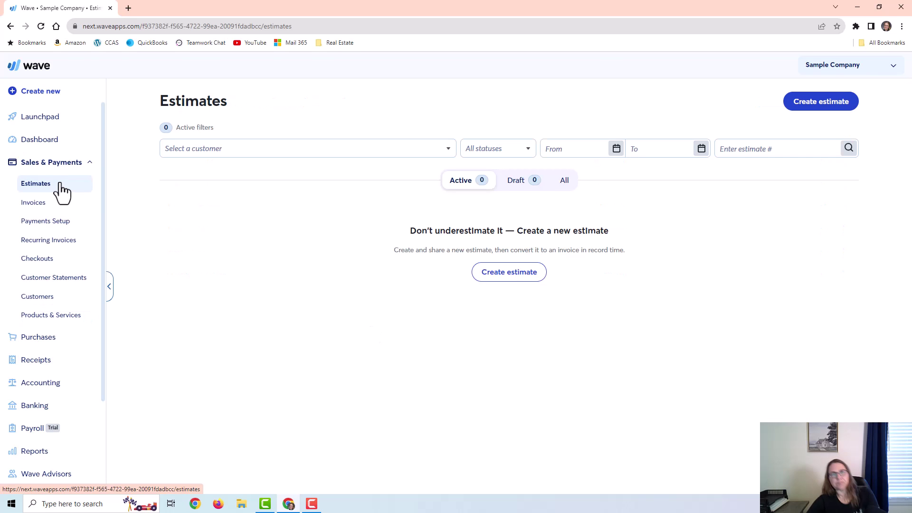
pyautogui.click(36, 206)
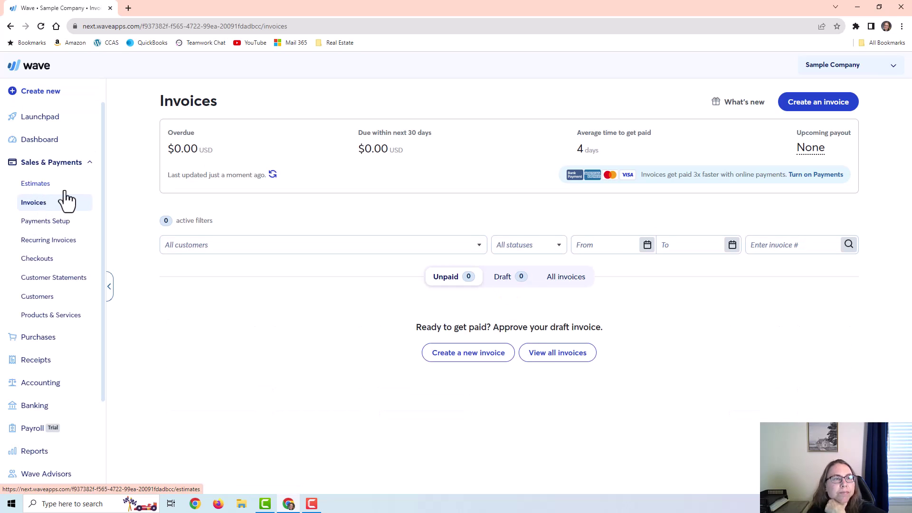
pyautogui.click(561, 279)
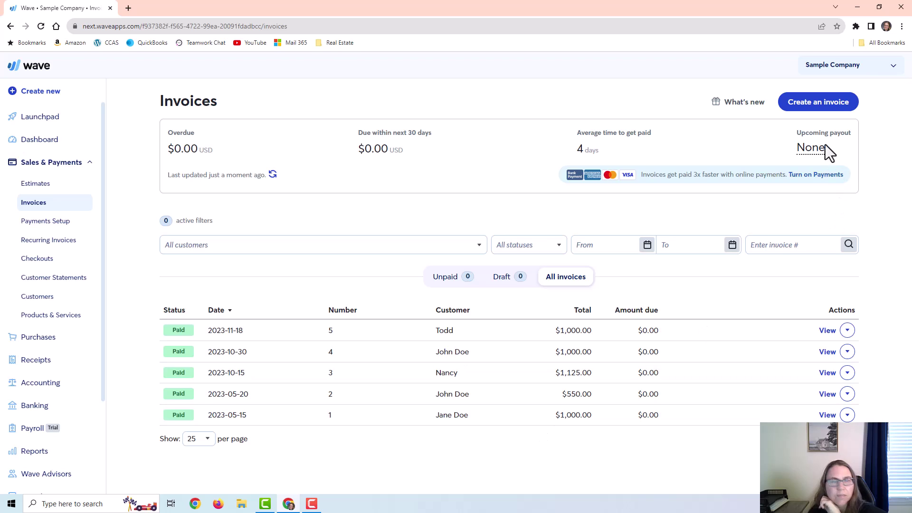
pyautogui.click(815, 106)
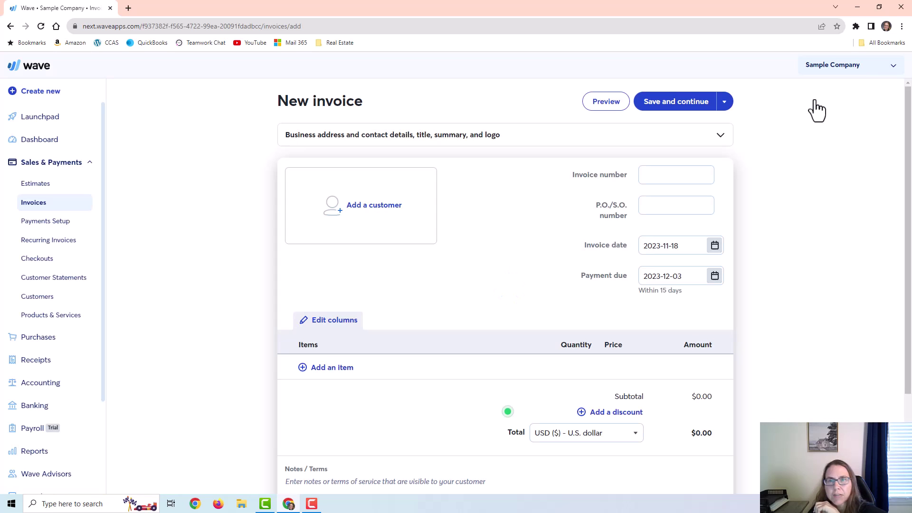
pyautogui.click(375, 204)
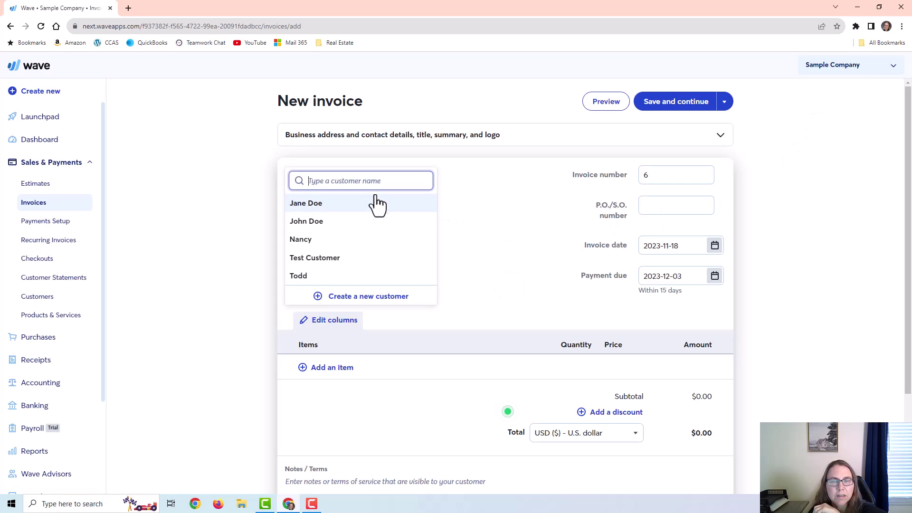
pyautogui.click(317, 257)
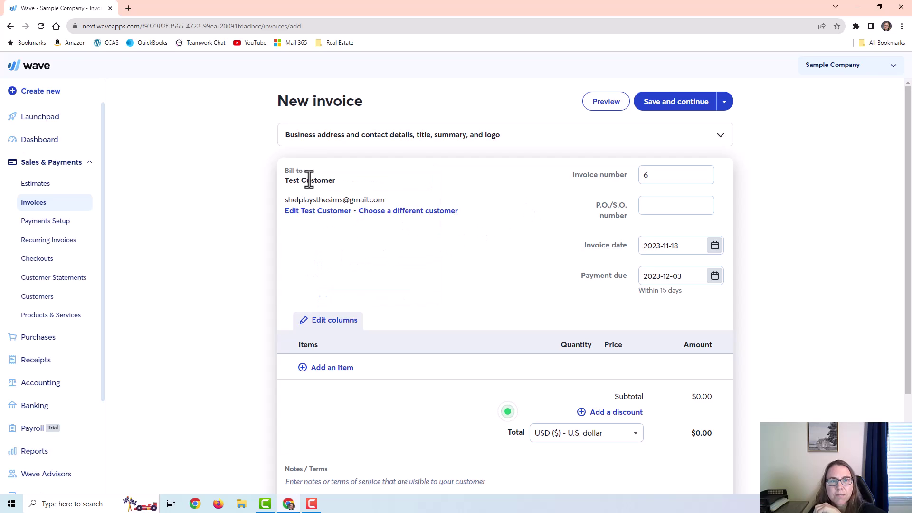
pyautogui.click(393, 211)
pyautogui.click(307, 205)
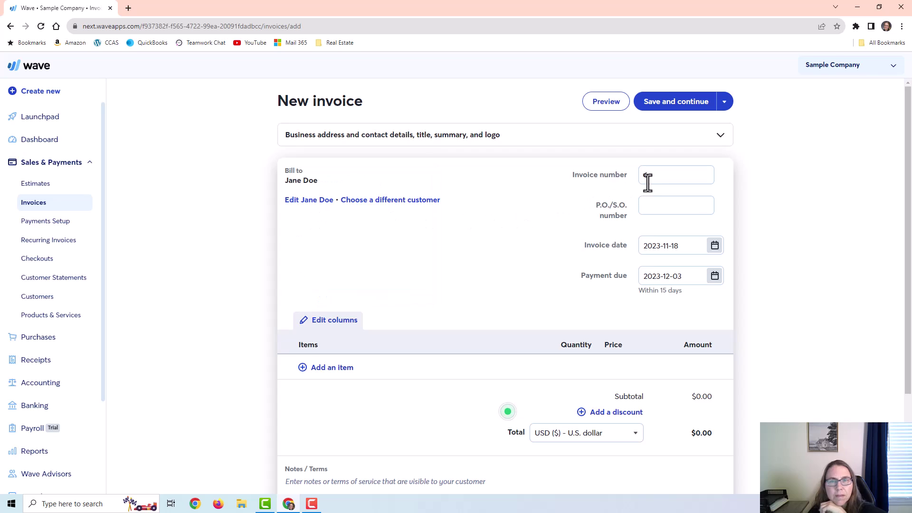
pyautogui.scroll(-3, 423, 369)
# Add the $75 Hourly Fee line item with quantity 6.
pyautogui.click(318, 244)
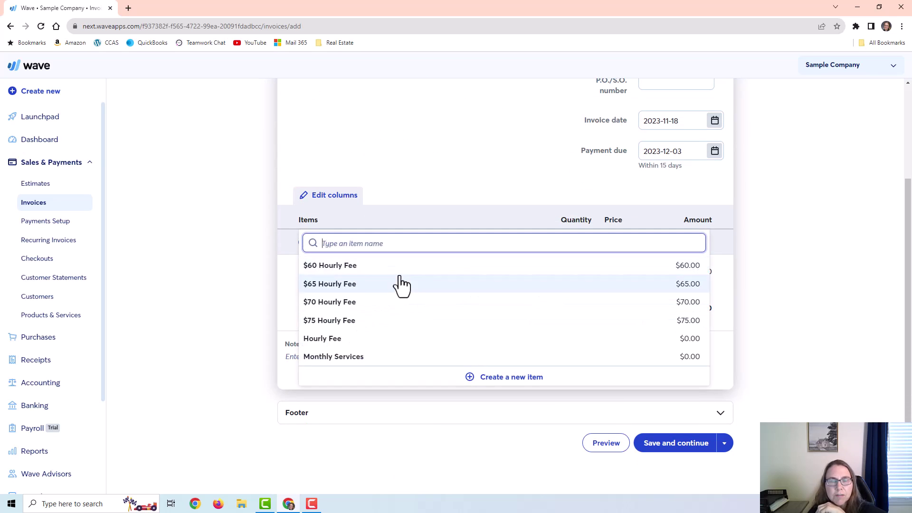
pyautogui.click(403, 320)
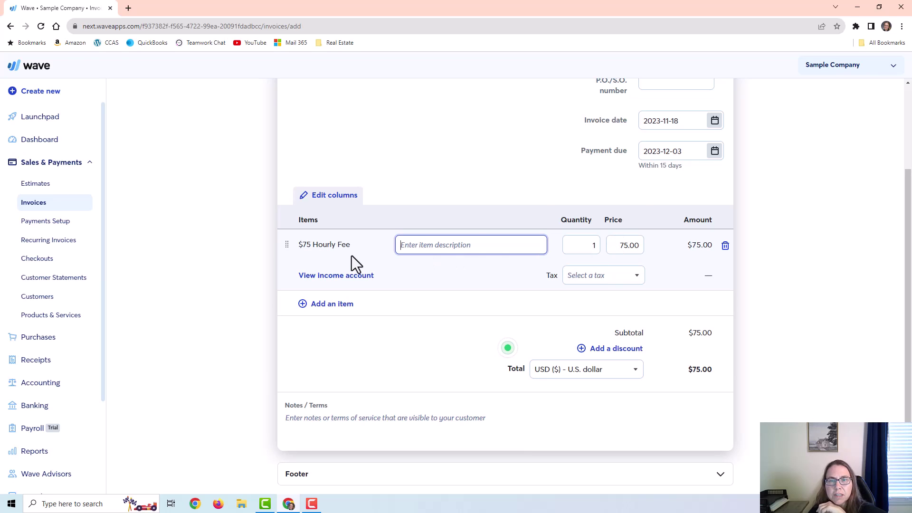
pyautogui.click(326, 247)
pyautogui.click(577, 249)
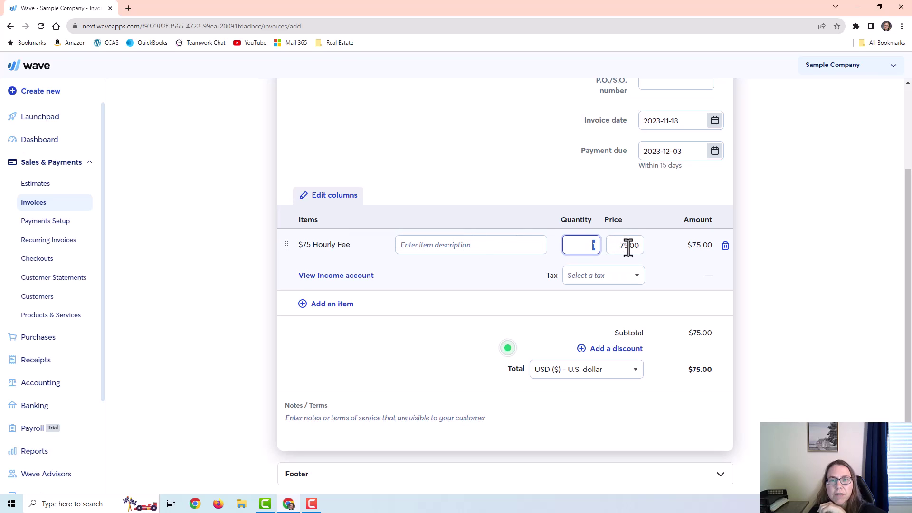
pyautogui.click(620, 246)
pyautogui.click(587, 246)
pyautogui.write('6')
pyautogui.press('Tab')
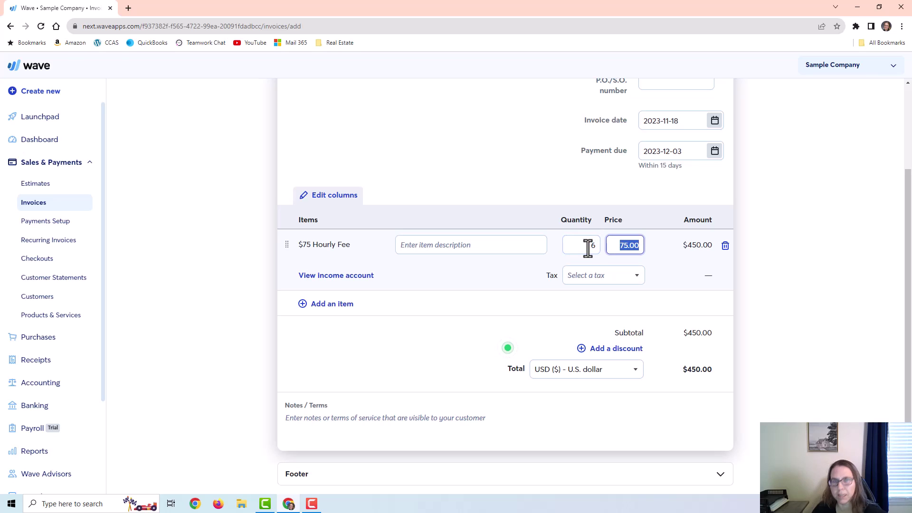
pyautogui.click(434, 251)
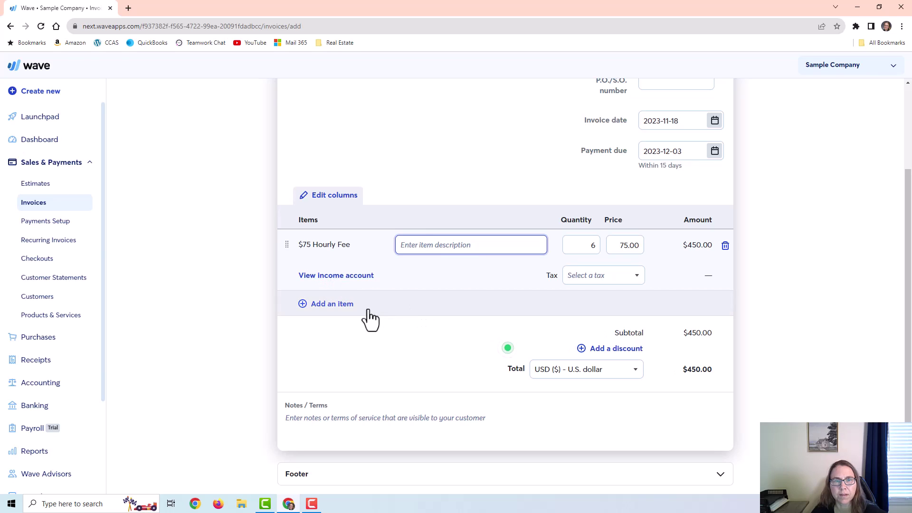
# Add a Monthly Services line priced at 500.00, leaving it without tax.
pyautogui.click(328, 300)
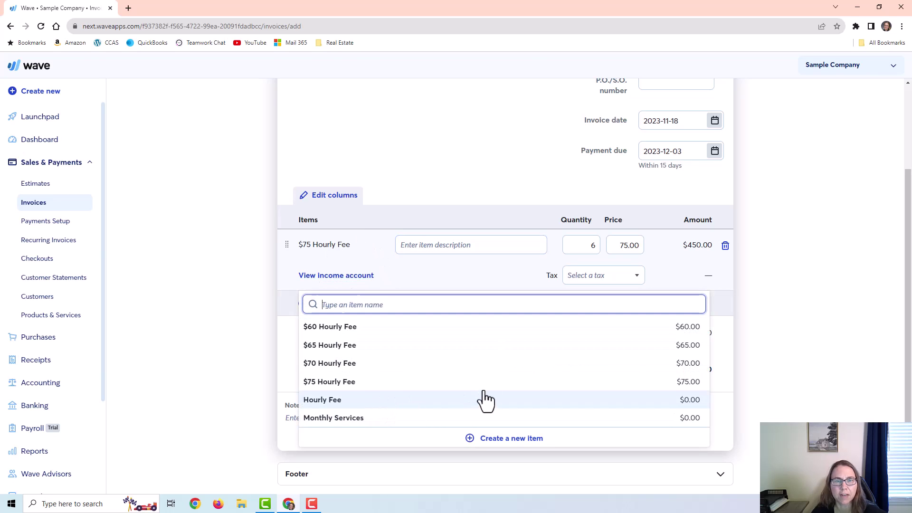
pyautogui.scroll(-1, 489, 397)
pyautogui.click(339, 371)
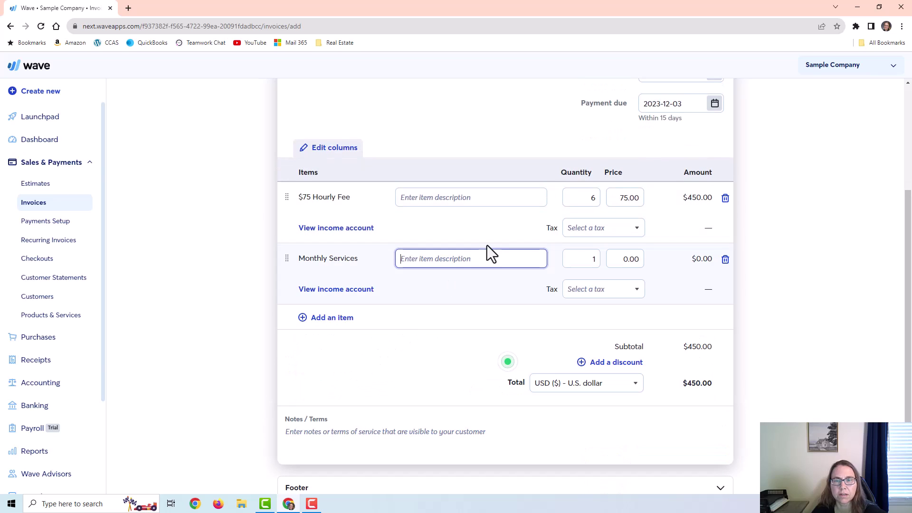
pyautogui.click(615, 258)
pyautogui.moveTo(615, 260); pyautogui.dragTo(651, 279)
pyautogui.write('500')
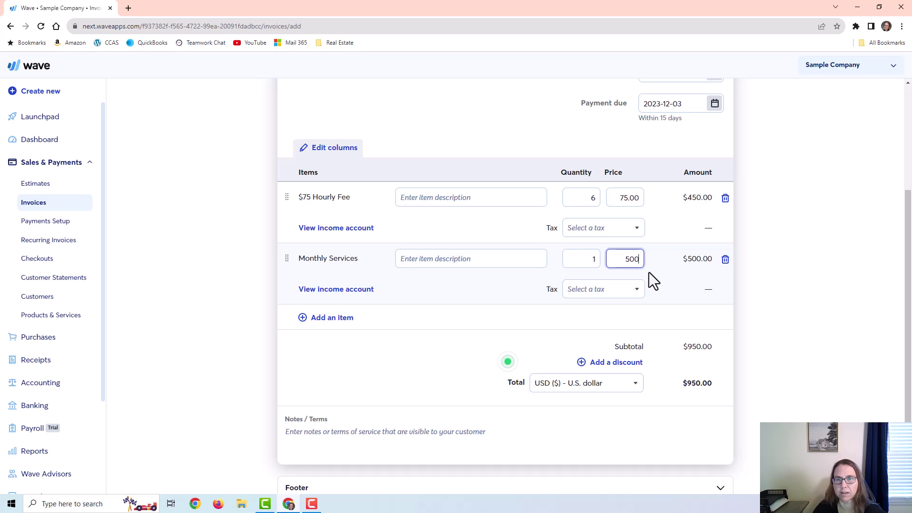
pyautogui.press('Tab')
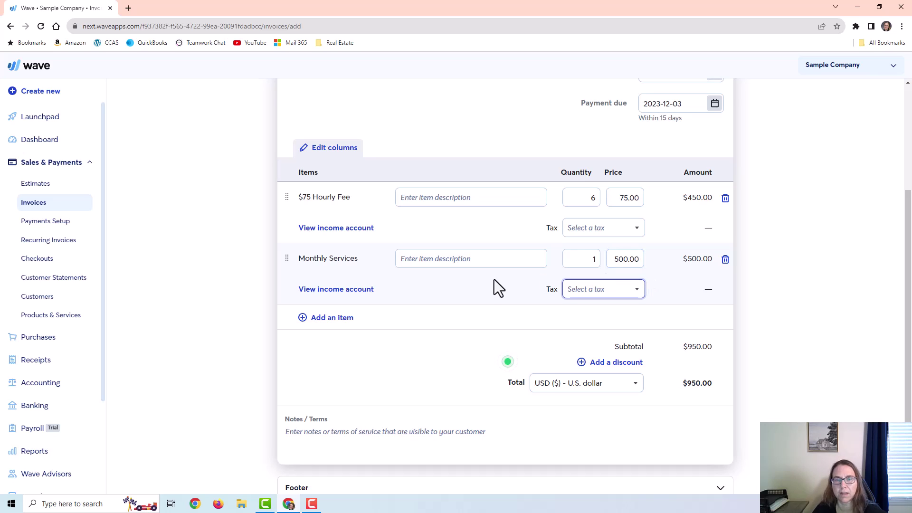
pyautogui.click(595, 290)
pyautogui.click(522, 319)
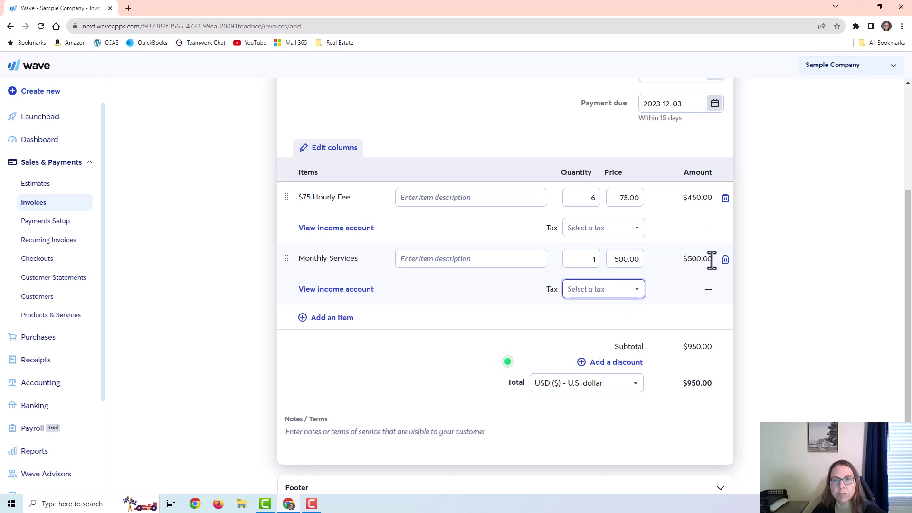
pyautogui.scroll(4, 738, 255)
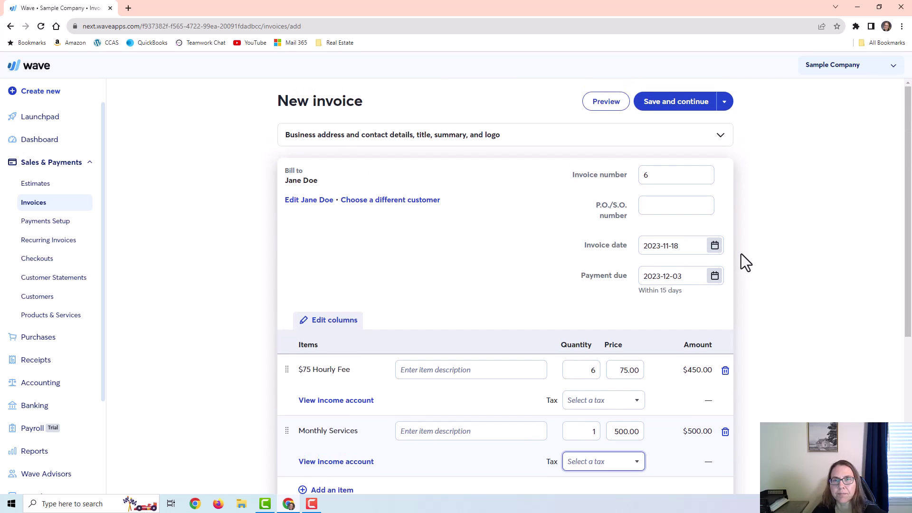
# Save invoice 6 as a draft, recheck its within-15-days payment terms, and save again.
pyautogui.click(680, 102)
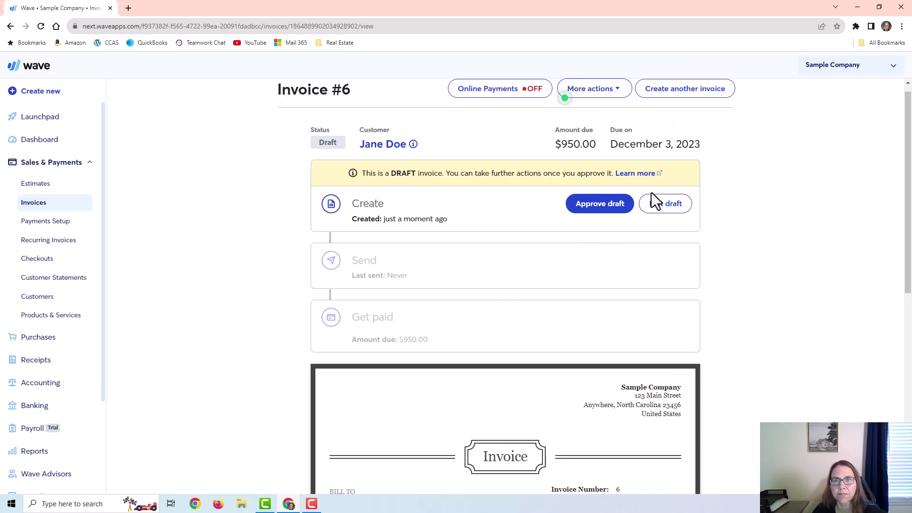
pyautogui.scroll(-7, 480, 221)
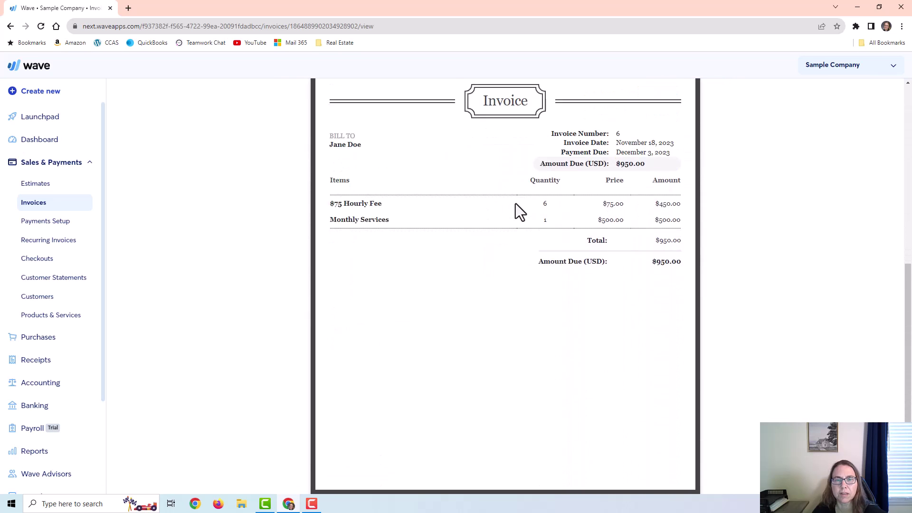
pyautogui.scroll(8, 537, 211)
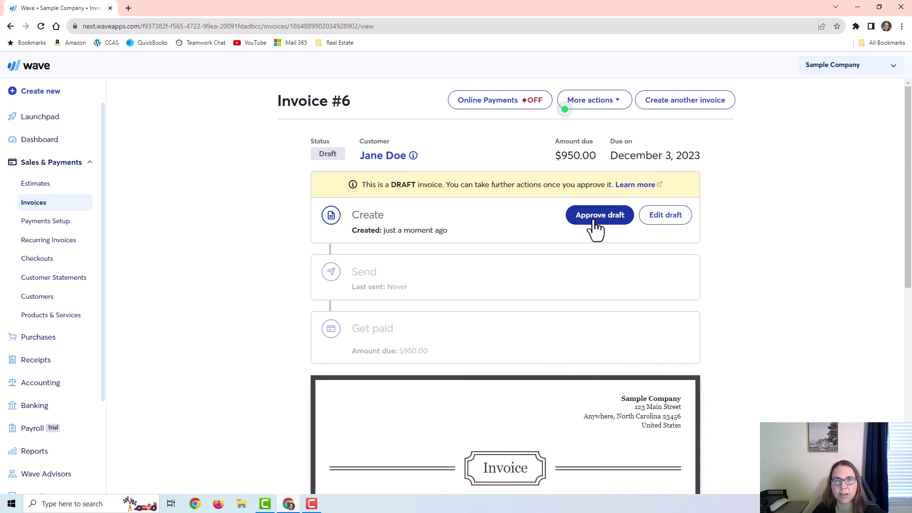
pyautogui.click(666, 220)
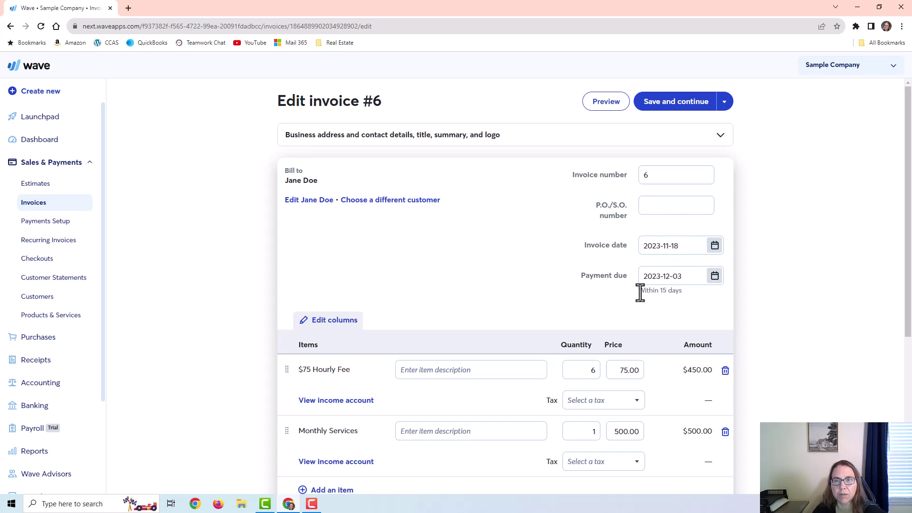
pyautogui.moveTo(640, 294); pyautogui.dragTo(666, 294)
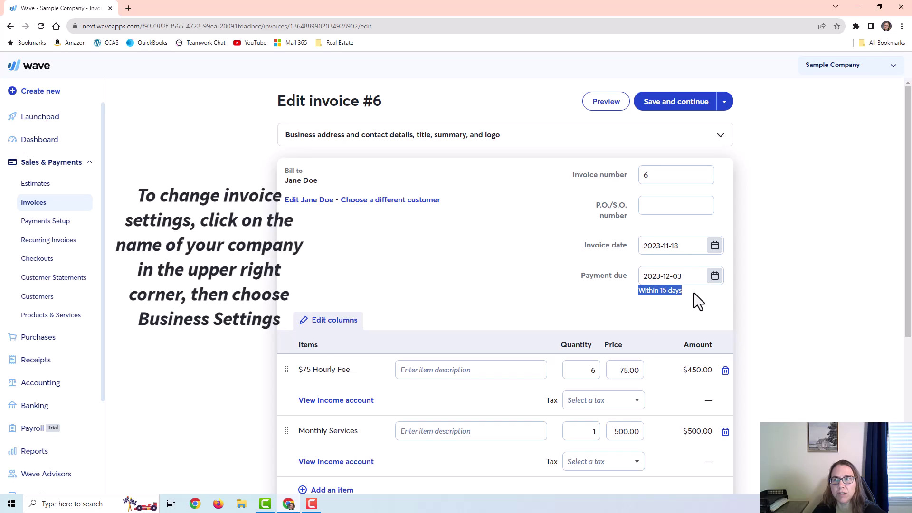
pyautogui.scroll(-3, 38, 337)
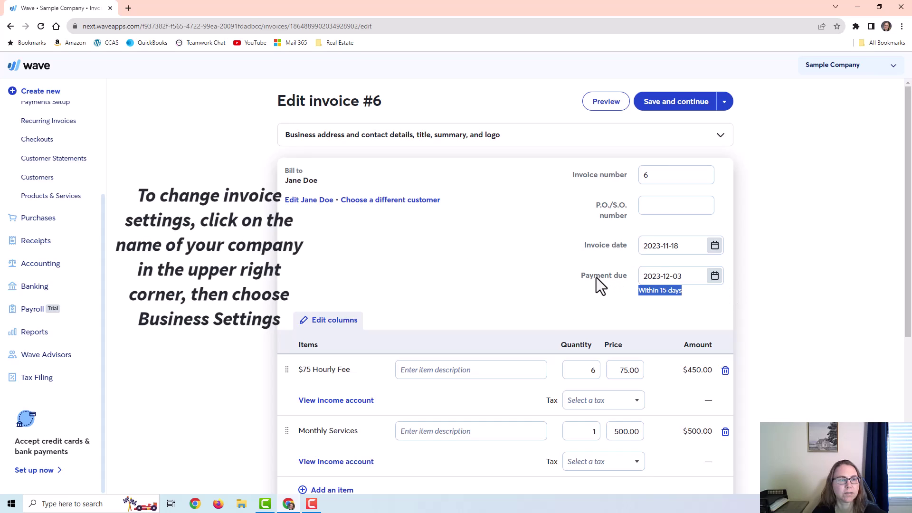
pyautogui.click(694, 102)
pyautogui.scroll(-2, 622, 223)
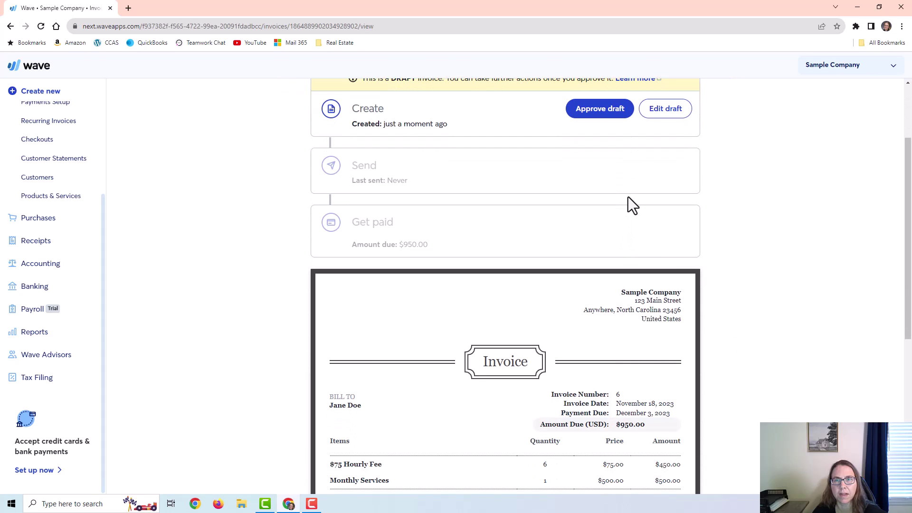
# Approve the invoice 6 draft.
pyautogui.click(589, 115)
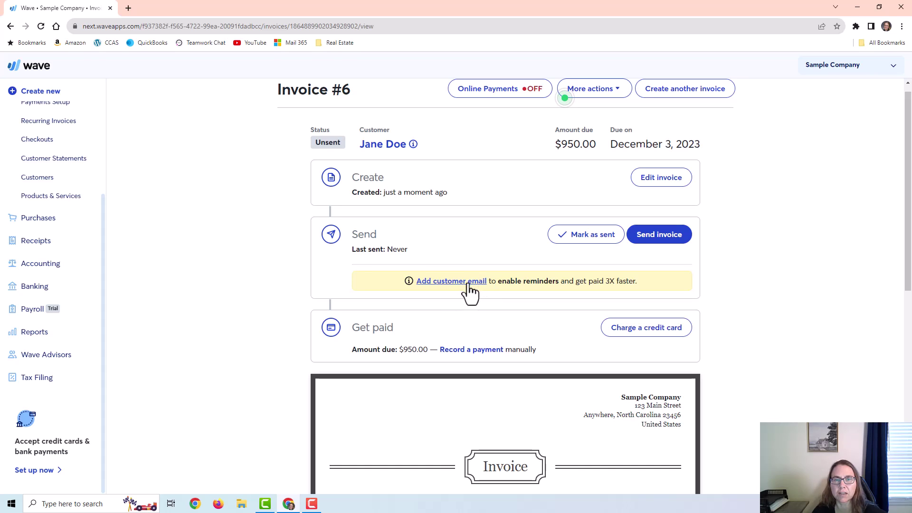
pyautogui.scroll(-1, 478, 299)
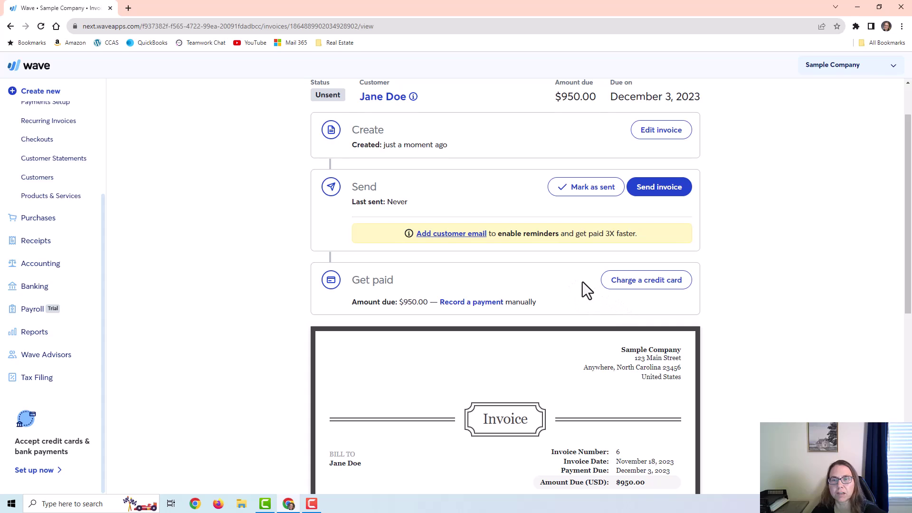
pyautogui.scroll(-8, 585, 279)
pyautogui.scroll(2, 588, 272)
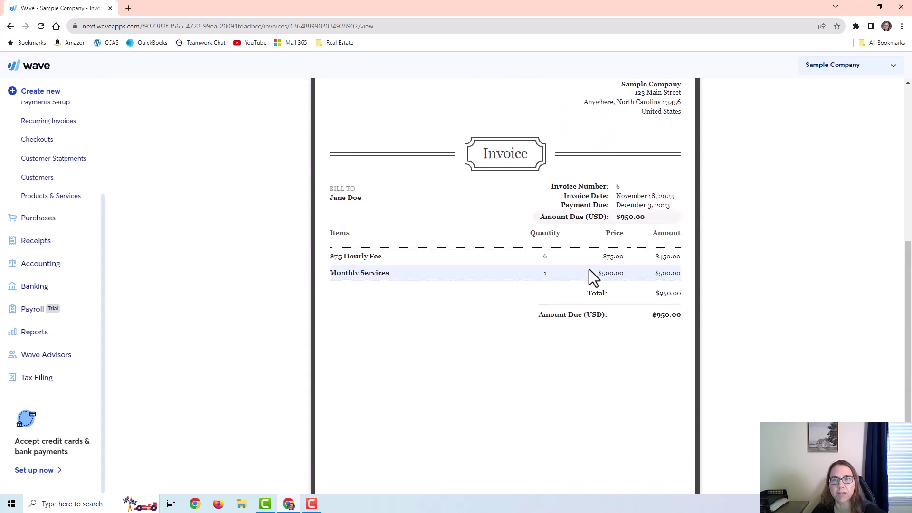
pyautogui.scroll(7, 589, 269)
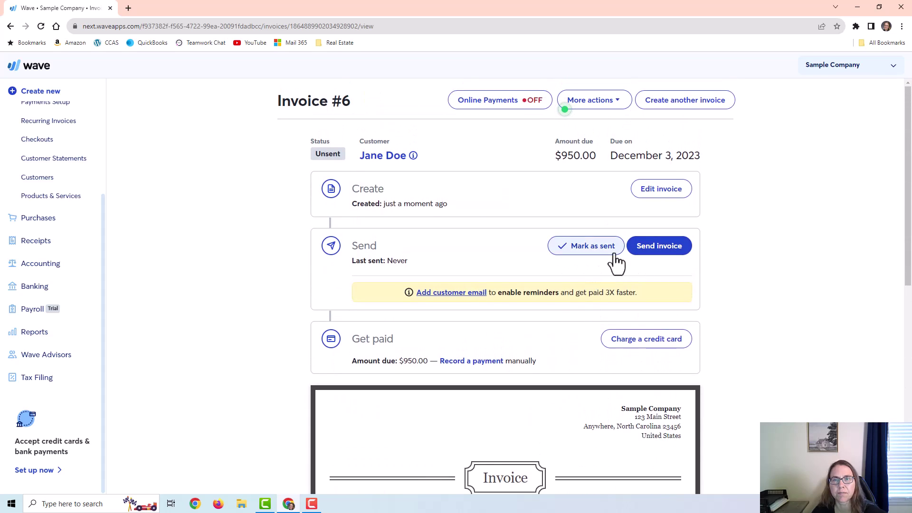
# Mark invoice 6 as sent and go back to the Invoices list.
pyautogui.click(588, 247)
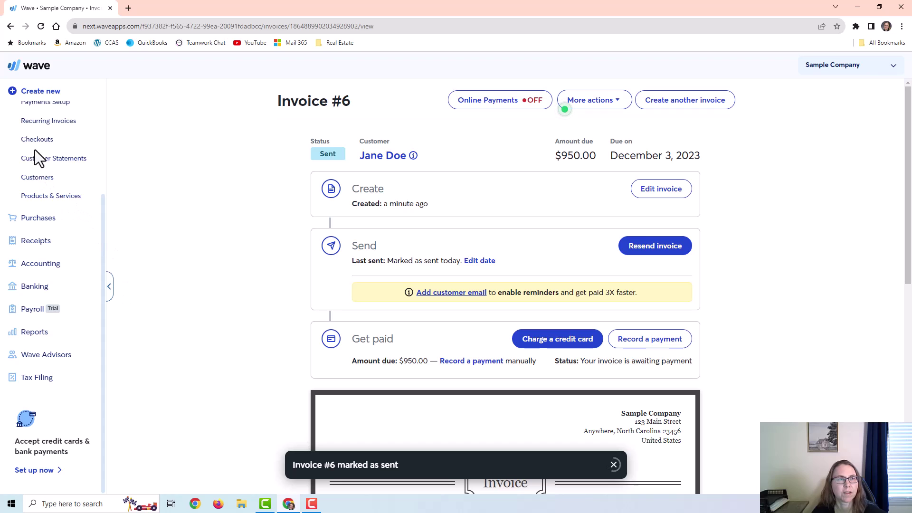
pyautogui.scroll(2, 56, 190)
pyautogui.scroll(1, 56, 190)
pyautogui.click(30, 204)
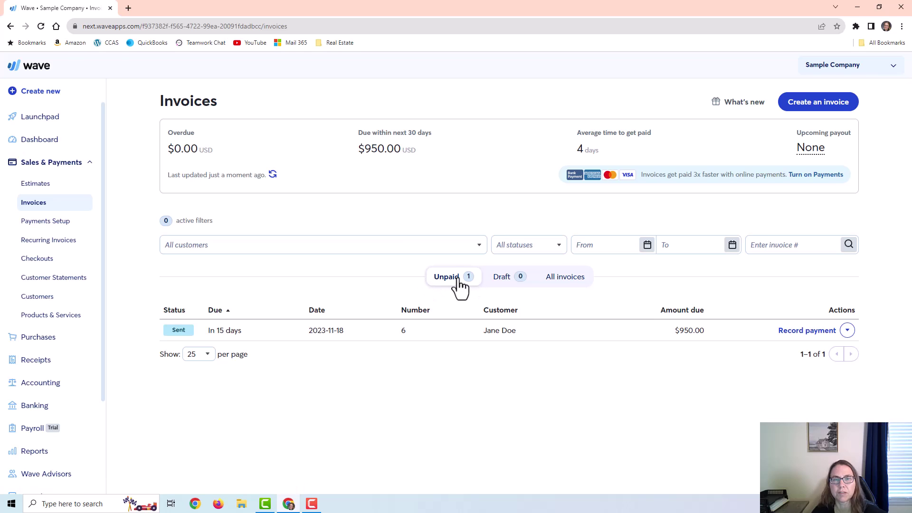
# Show all invoices, then fill a Check payment to checking for invoice 6 and cancel it.
pyautogui.click(587, 283)
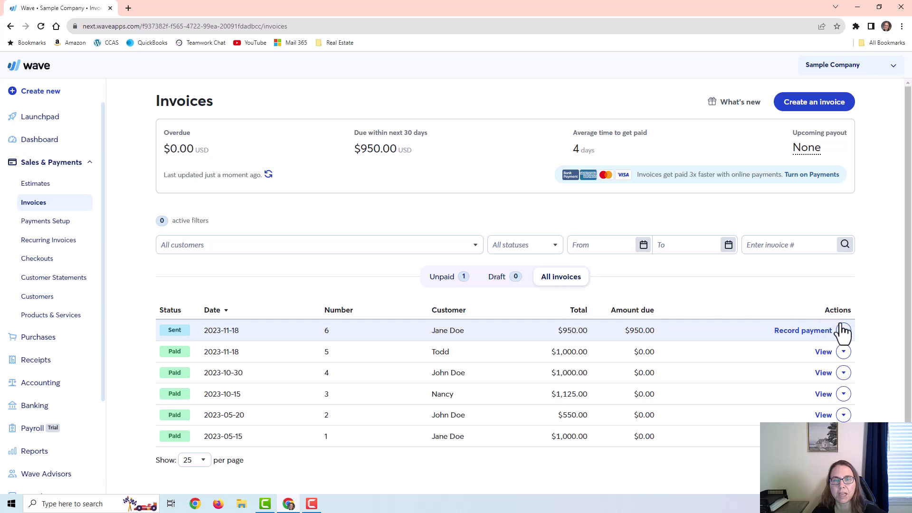
pyautogui.click(801, 331)
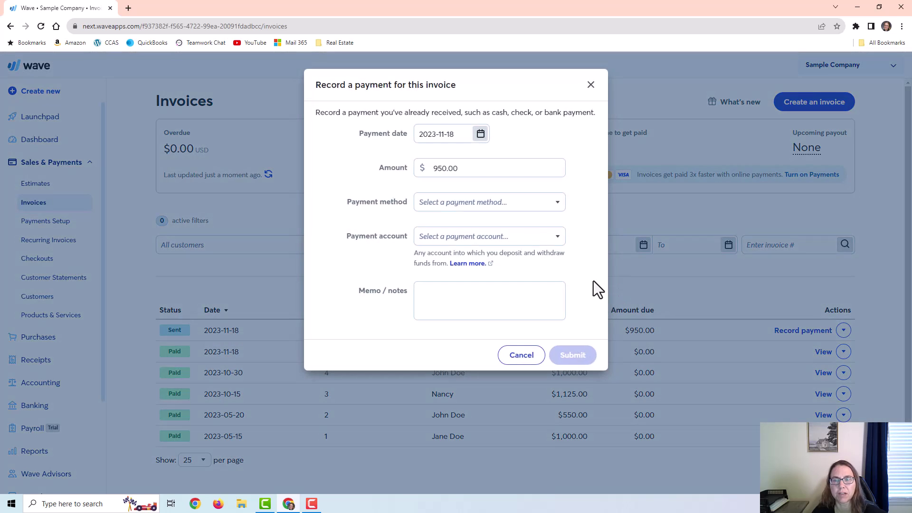
pyautogui.click(481, 135)
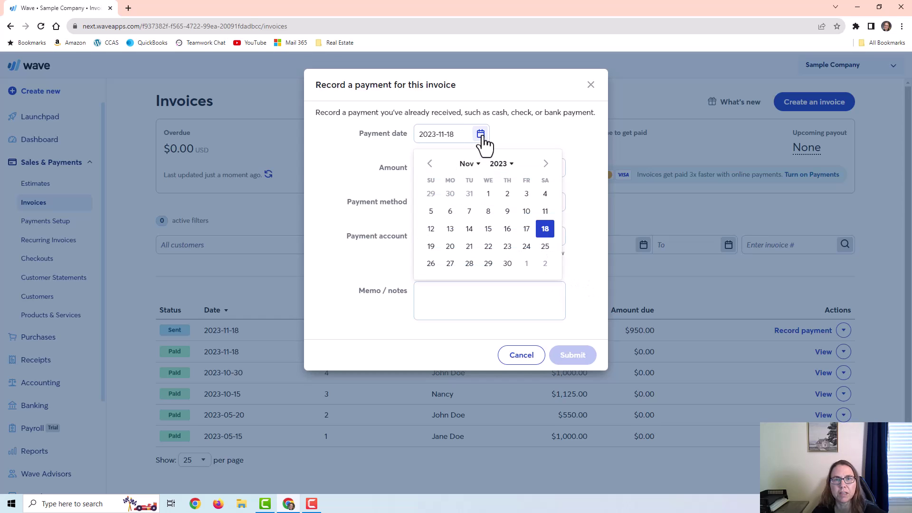
pyautogui.click(530, 112)
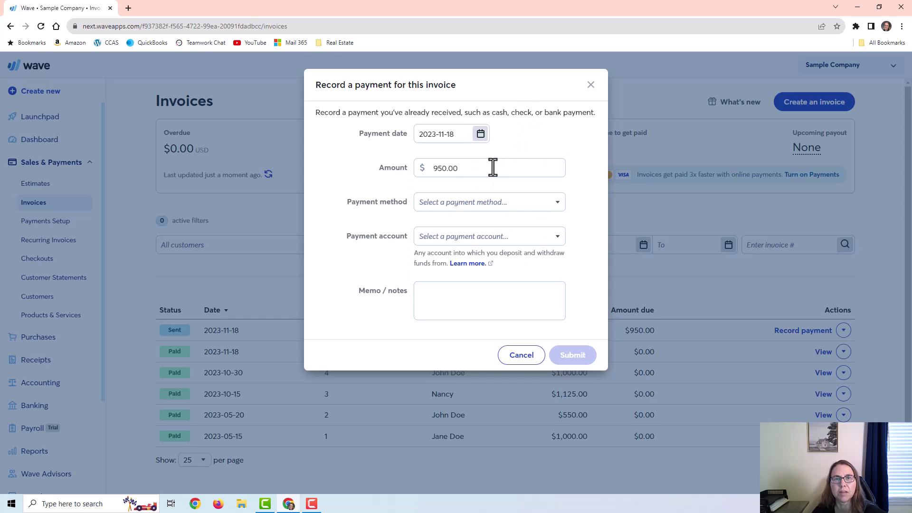
pyautogui.click(433, 205)
pyautogui.click(445, 256)
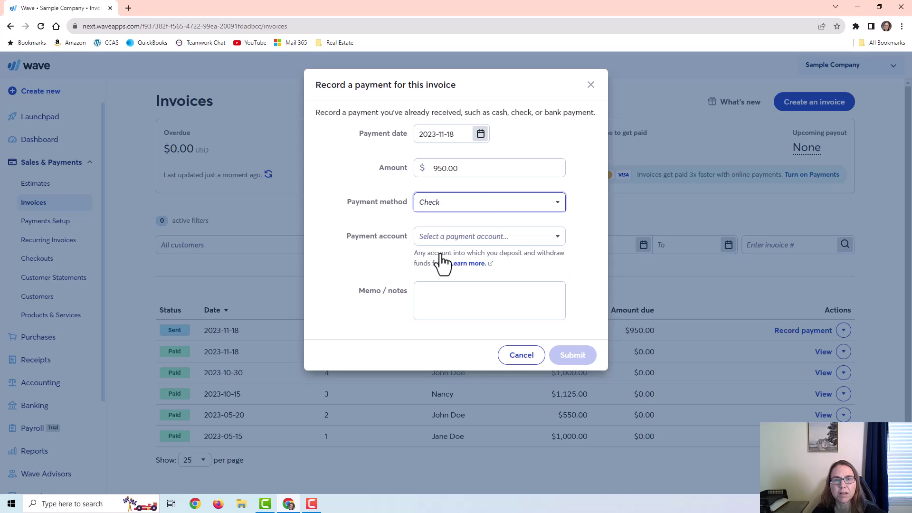
pyautogui.click(466, 240)
pyautogui.click(469, 272)
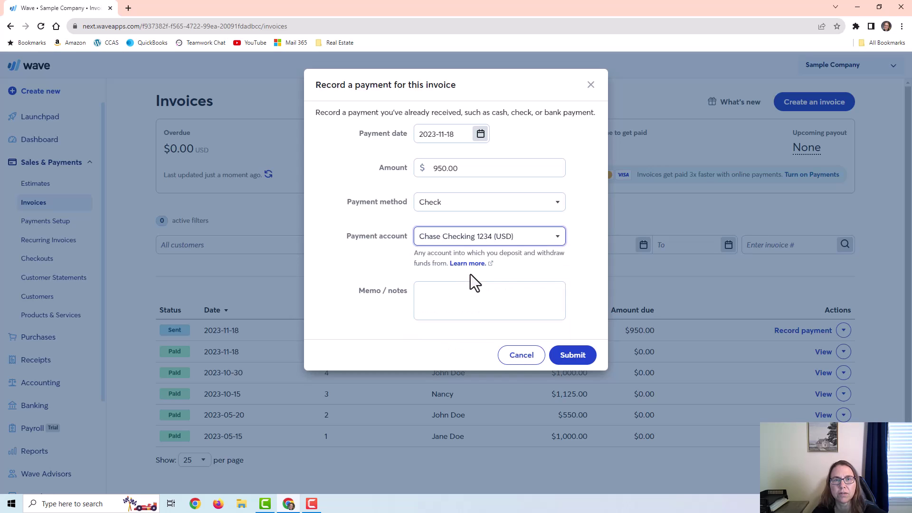
pyautogui.click(522, 356)
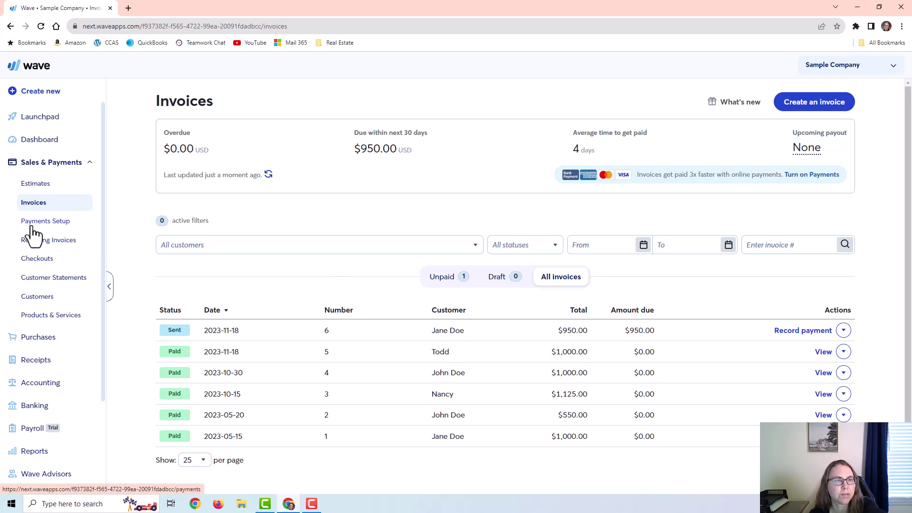
# Edit the Rent purchase item, keep Rent Expense as its expense account, and save it.
pyautogui.scroll(-1, 52, 328)
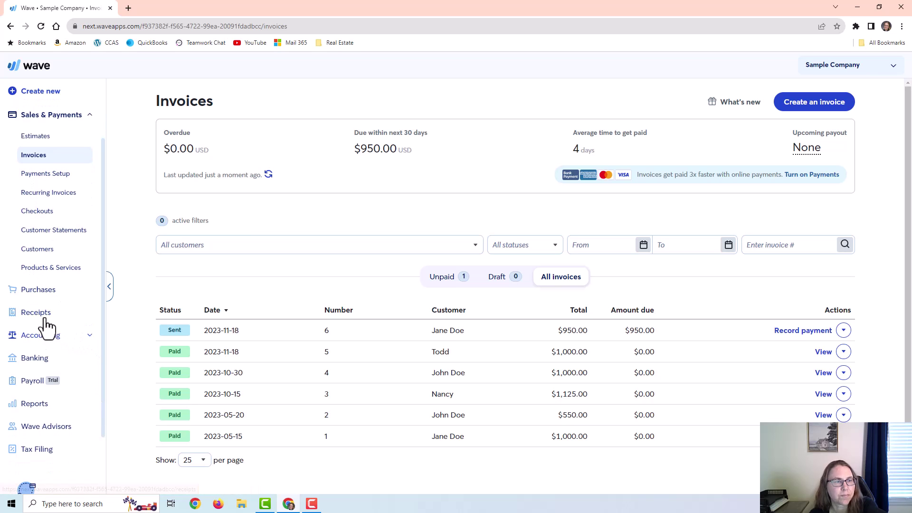
pyautogui.click(39, 291)
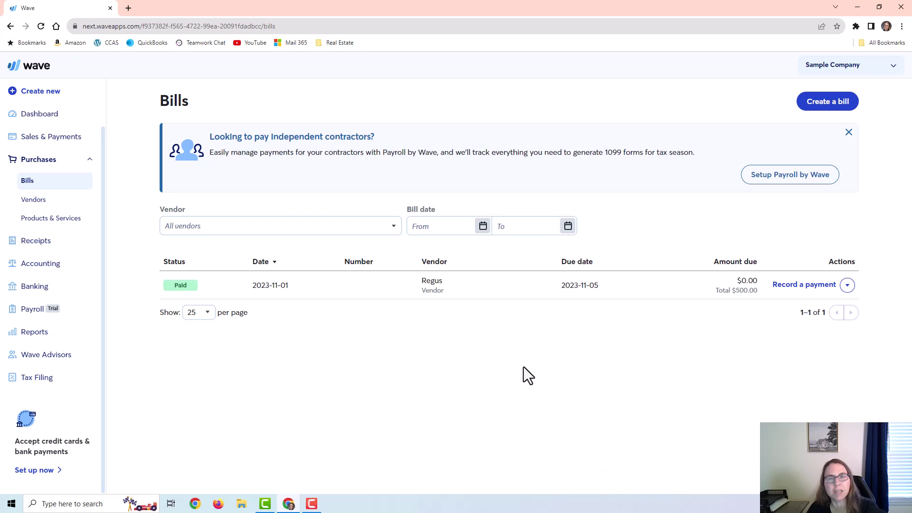
pyautogui.click(70, 227)
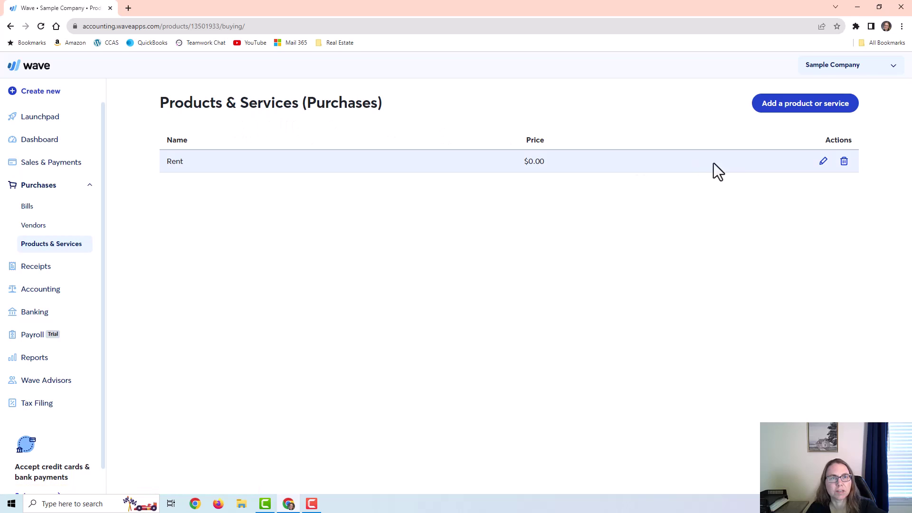
pyautogui.click(823, 162)
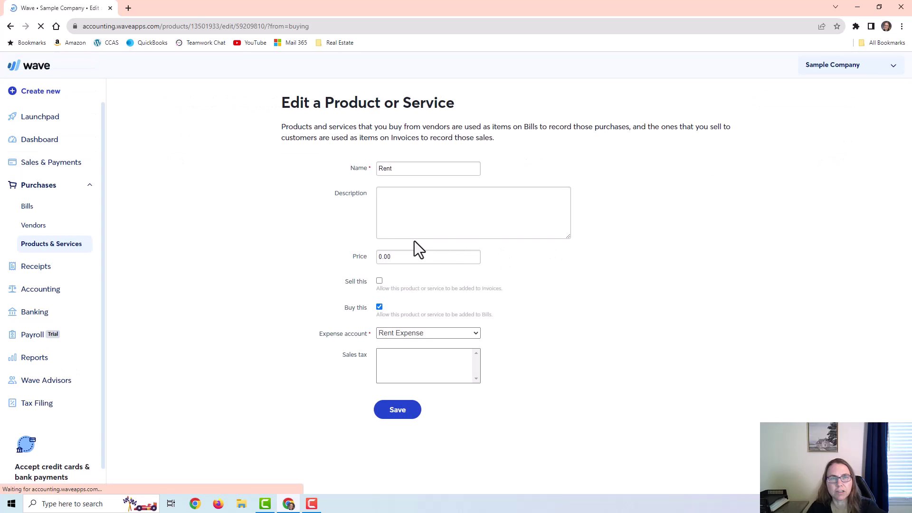
pyautogui.click(414, 335)
pyautogui.click(414, 335)
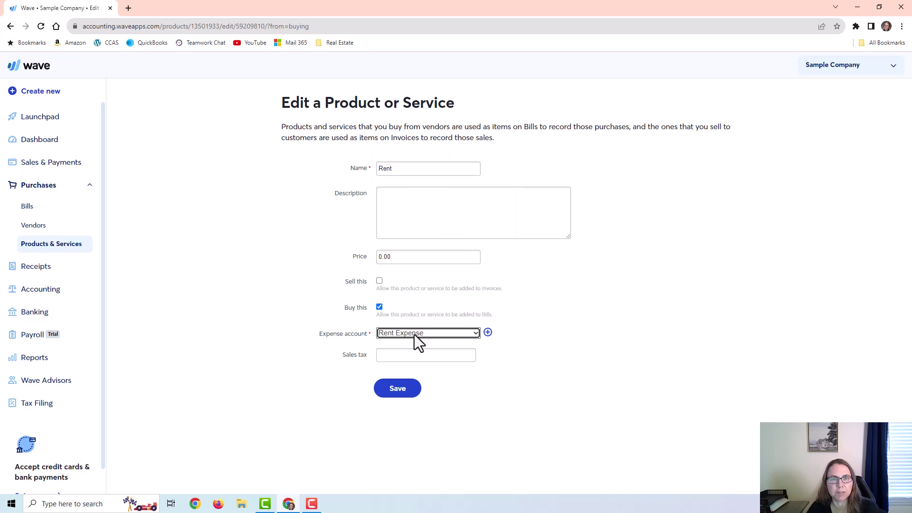
pyautogui.click(403, 394)
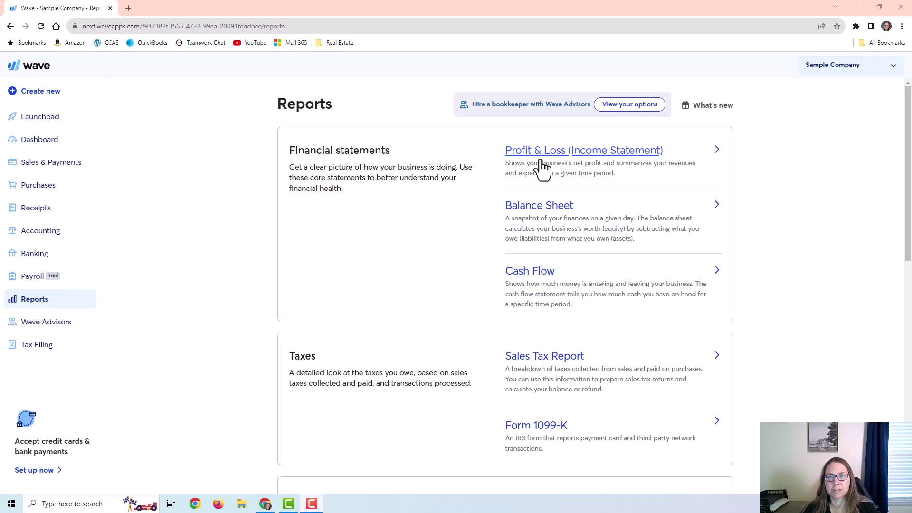
# Open the Profit & Loss report and extend its end date to December 31, 2023.
pyautogui.click(541, 161)
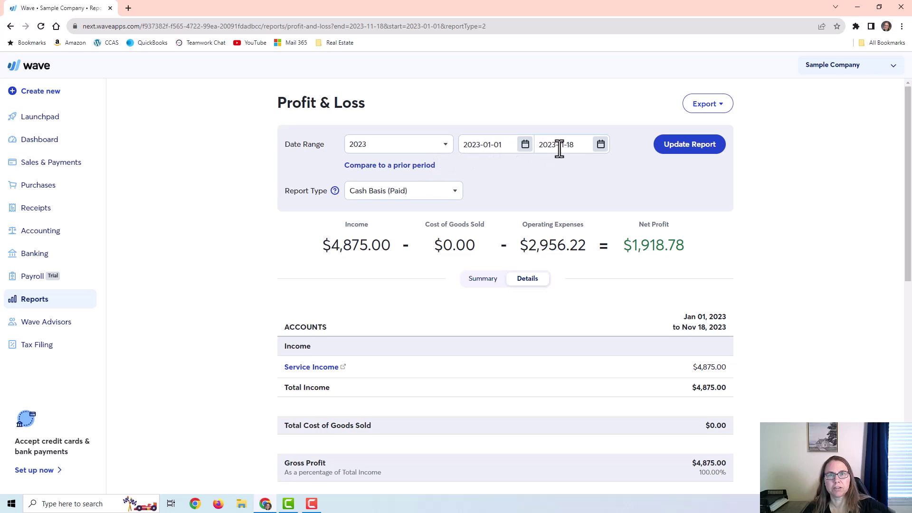
pyautogui.click(600, 145)
pyautogui.click(665, 175)
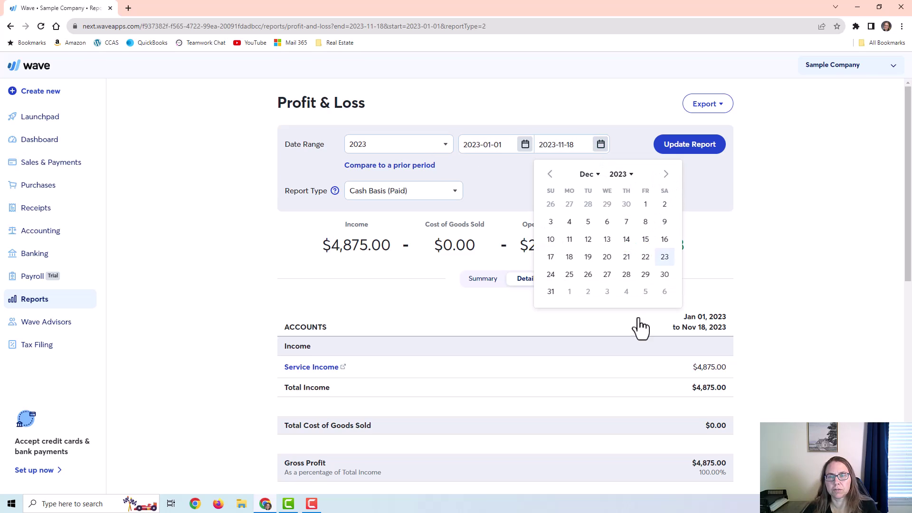
pyautogui.click(551, 292)
pyautogui.click(693, 152)
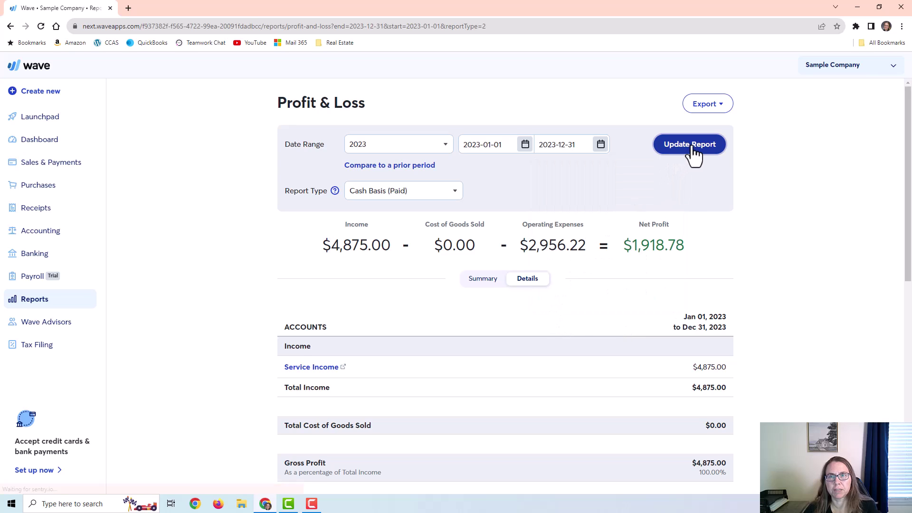
# Keep the report on Cash Basis (Paid) and show it as a Summary, with Net Profit $1,918.78.
pyautogui.click(428, 193)
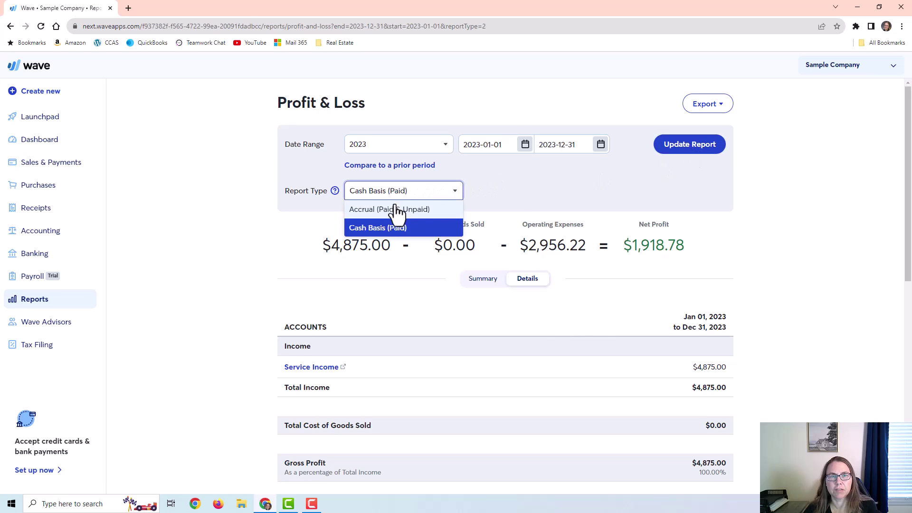
pyautogui.click(414, 228)
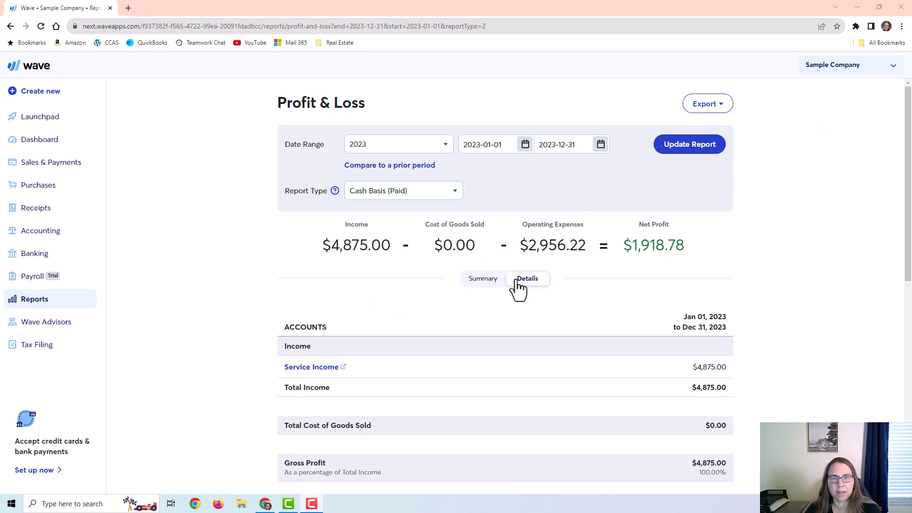
pyautogui.click(481, 281)
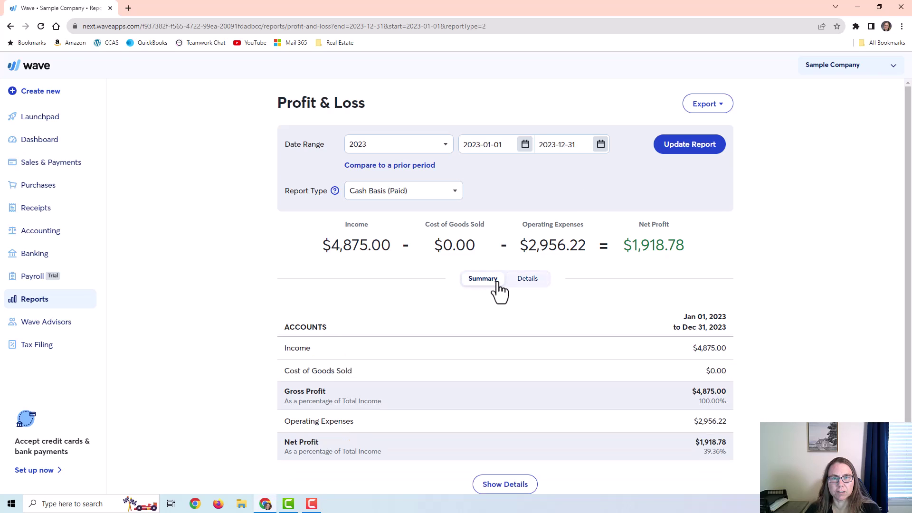
# Switch the Profit & Loss to Details to itemize expenses totalling $2,956.22.
pyautogui.click(529, 283)
pyautogui.scroll(-3, 584, 297)
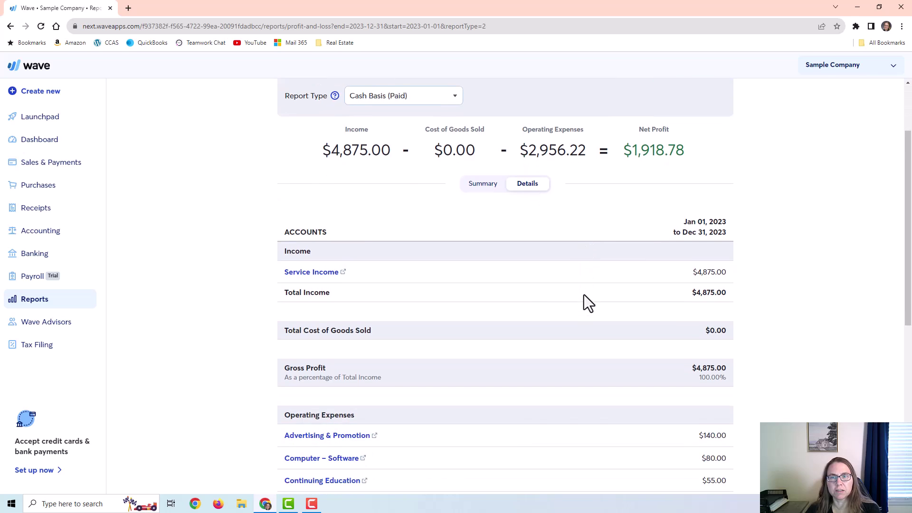
pyautogui.scroll(-3, 475, 284)
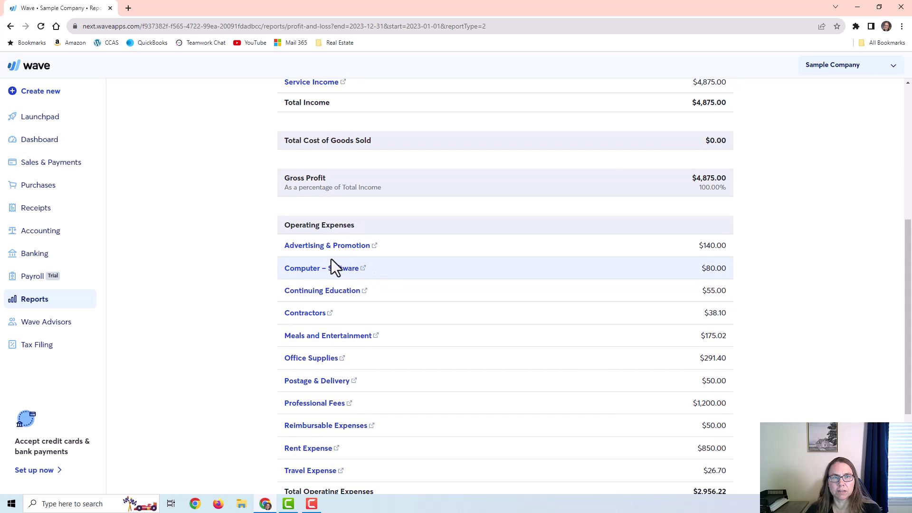
pyautogui.scroll(-2, 257, 297)
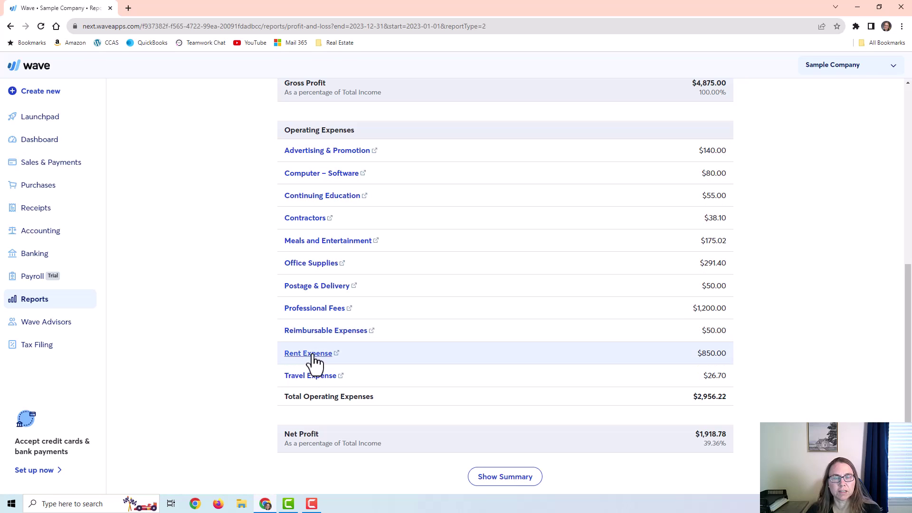
# Check the Advertising & Promotion transactions, then return to the top of the Profit & Loss.
pyautogui.click(331, 152)
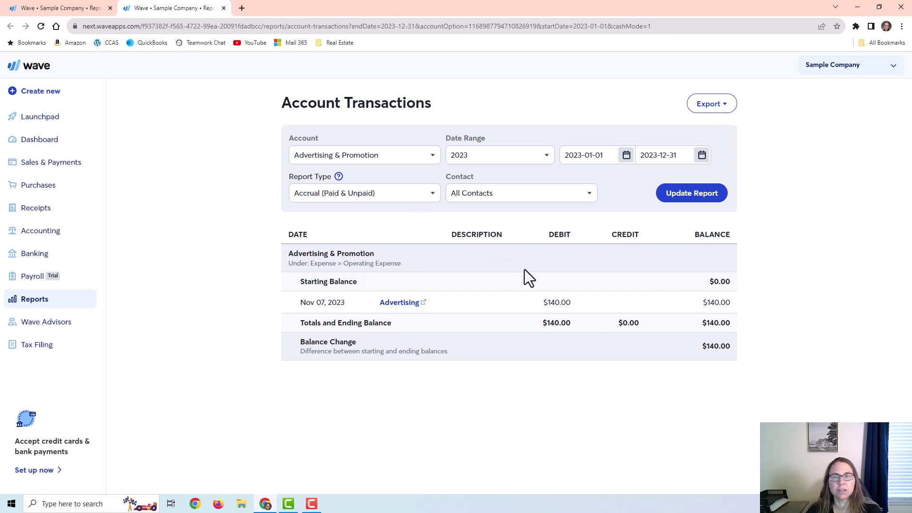
pyautogui.click(223, 8)
pyautogui.scroll(8, 537, 249)
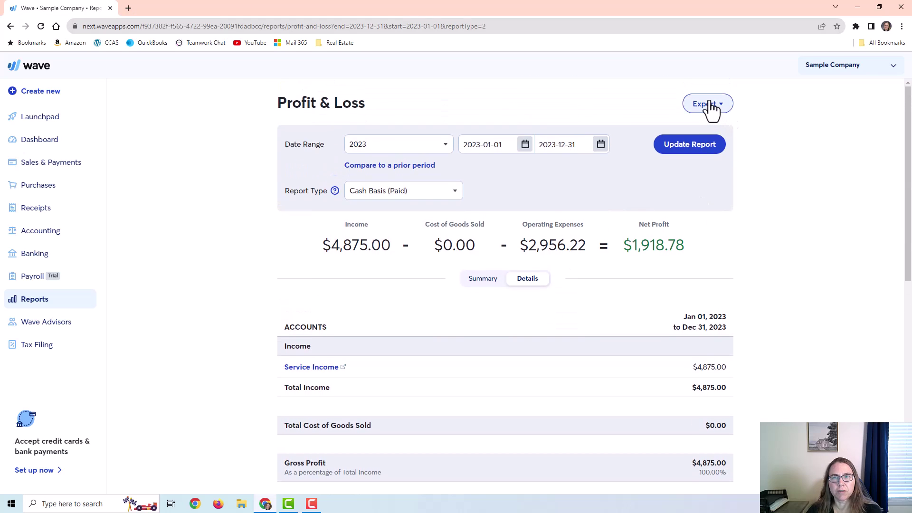
pyautogui.click(710, 101)
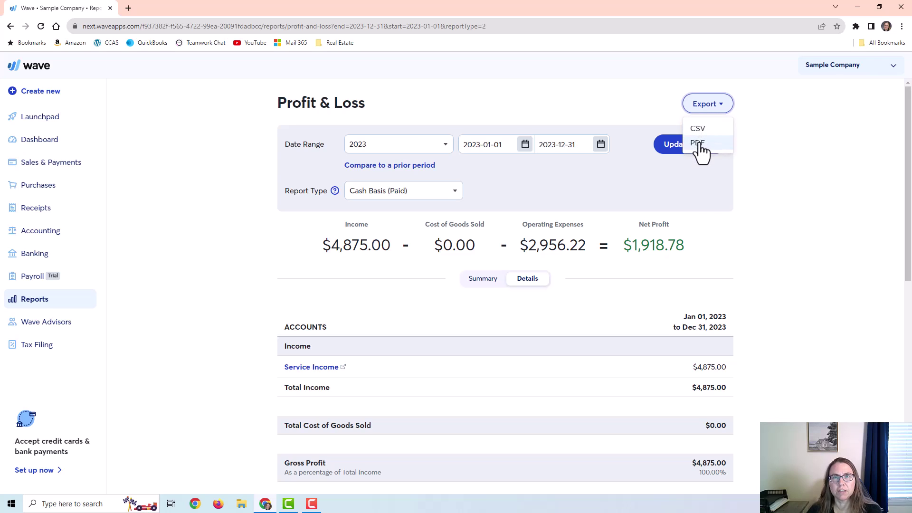
pyautogui.click(622, 178)
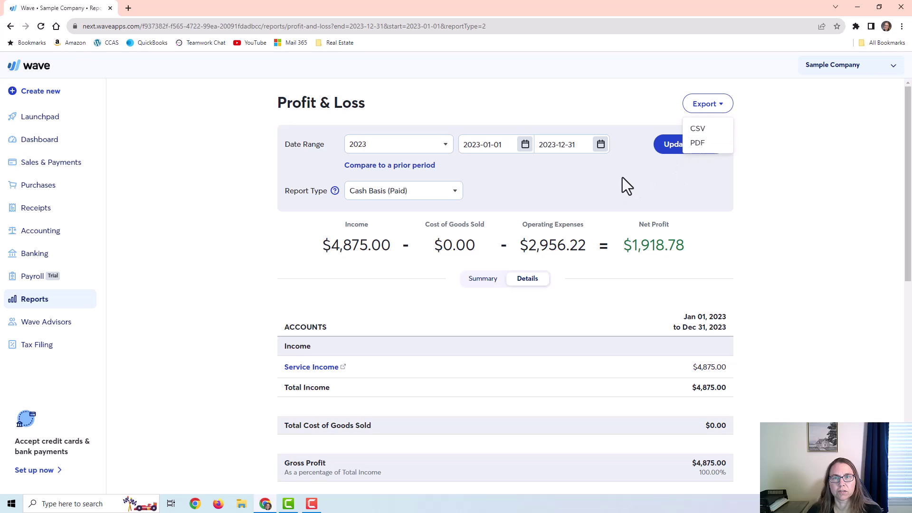
pyautogui.click(385, 148)
pyautogui.scroll(-2, 372, 304)
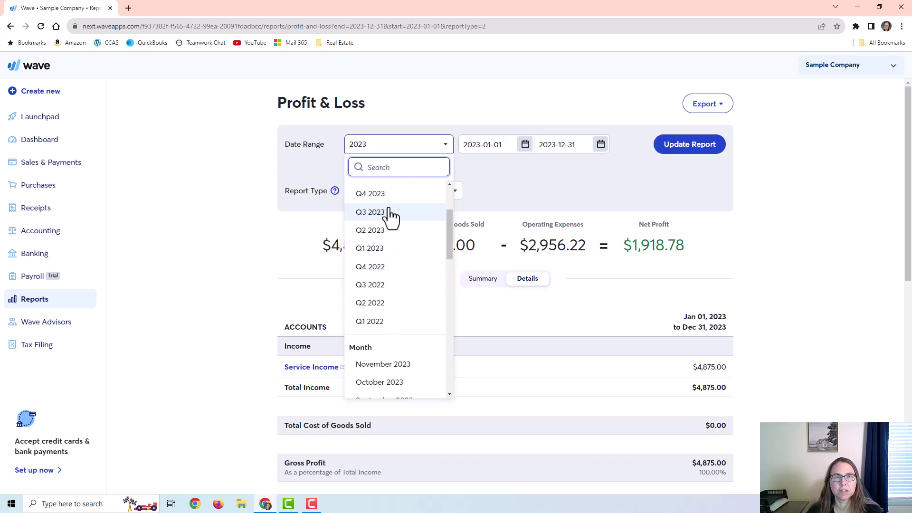
pyautogui.scroll(-2, 390, 267)
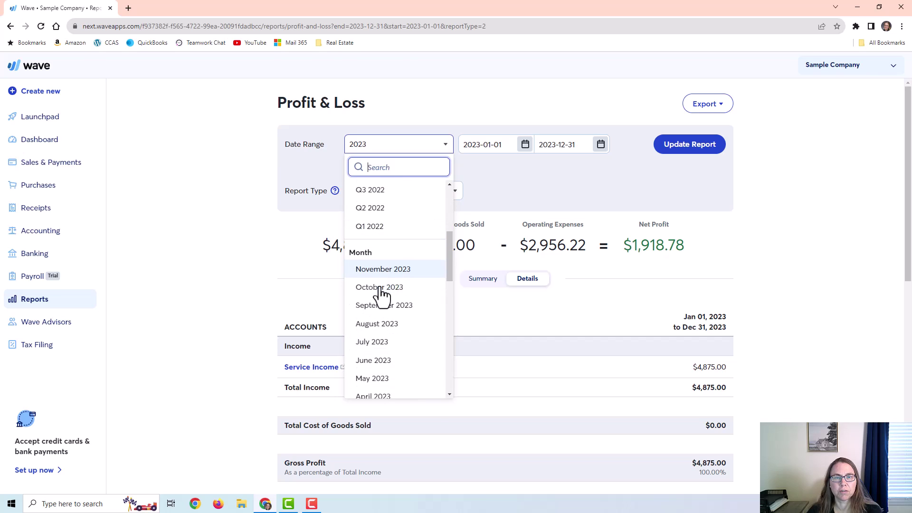
pyautogui.scroll(-3, 380, 282)
pyautogui.scroll(-7, 385, 286)
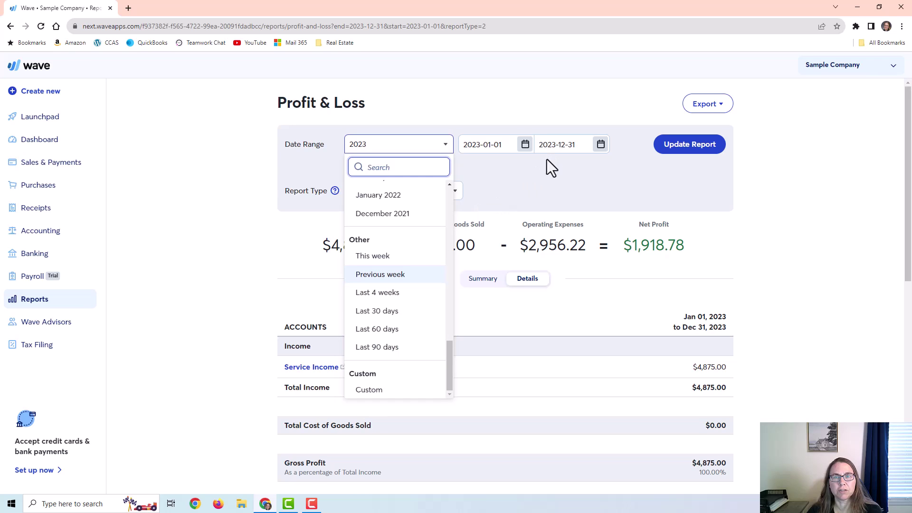
pyautogui.click(547, 172)
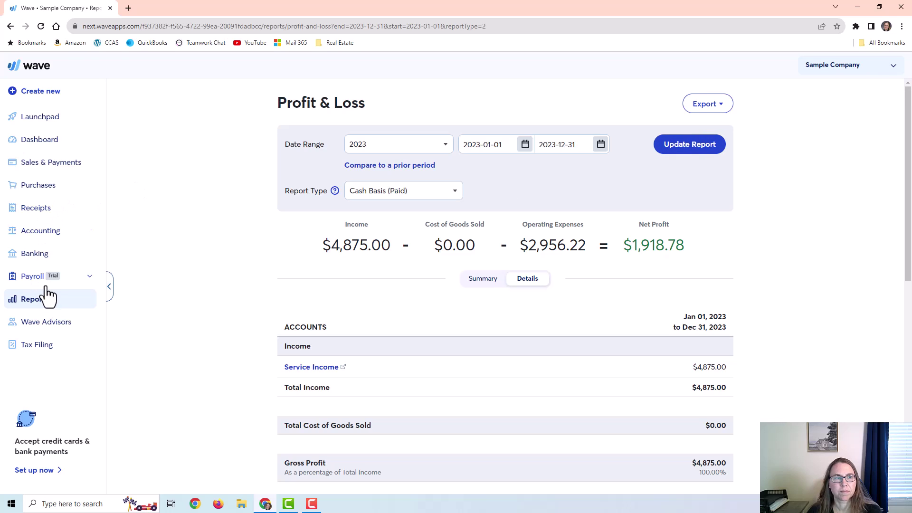
# Review the Balance Sheet as of Nov 18, 2023 showing $3,531.53 equity, then return to Reports.
pyautogui.click(33, 300)
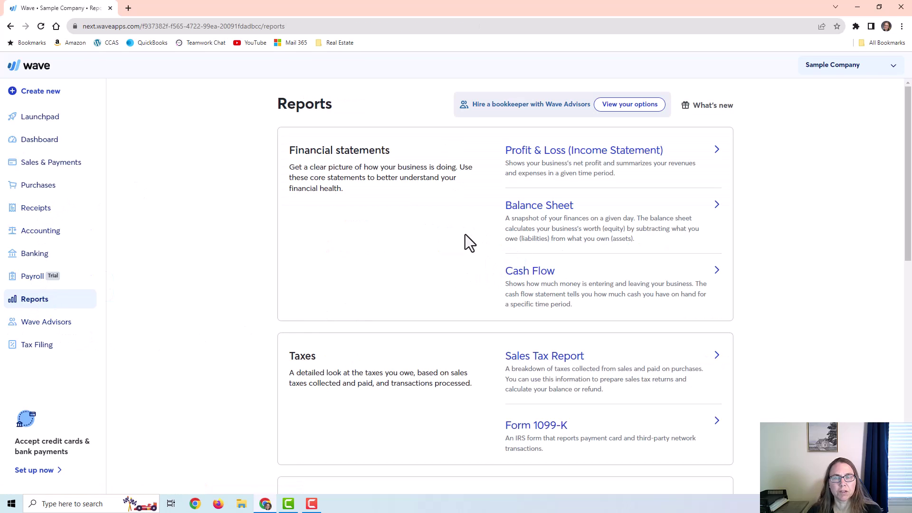
pyautogui.click(545, 208)
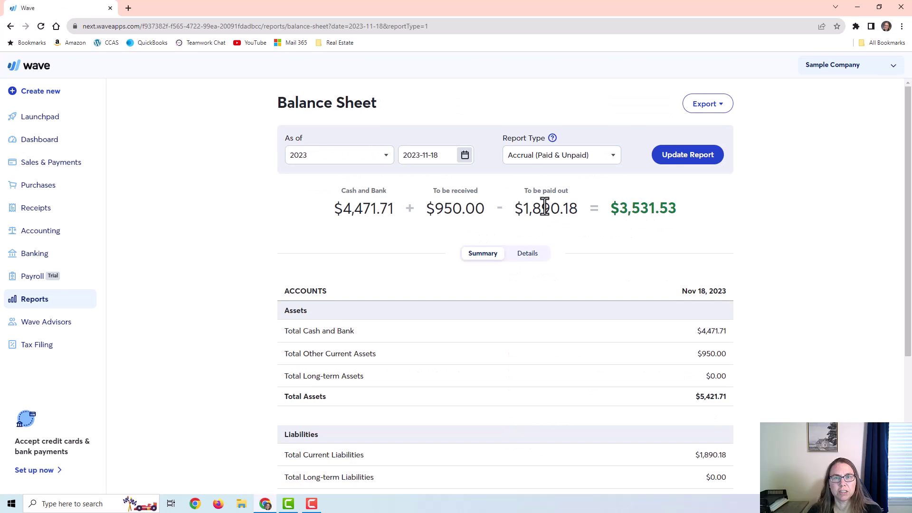
pyautogui.scroll(-3, 481, 228)
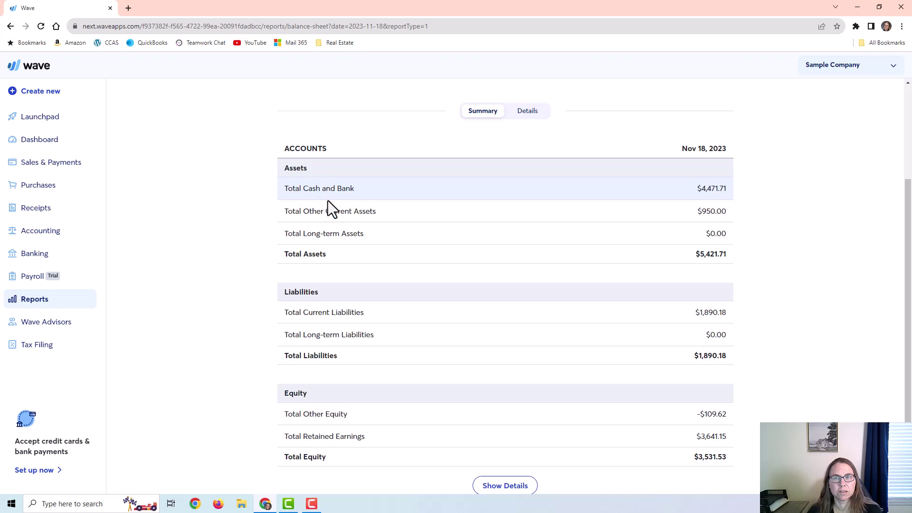
pyautogui.scroll(-1, 324, 266)
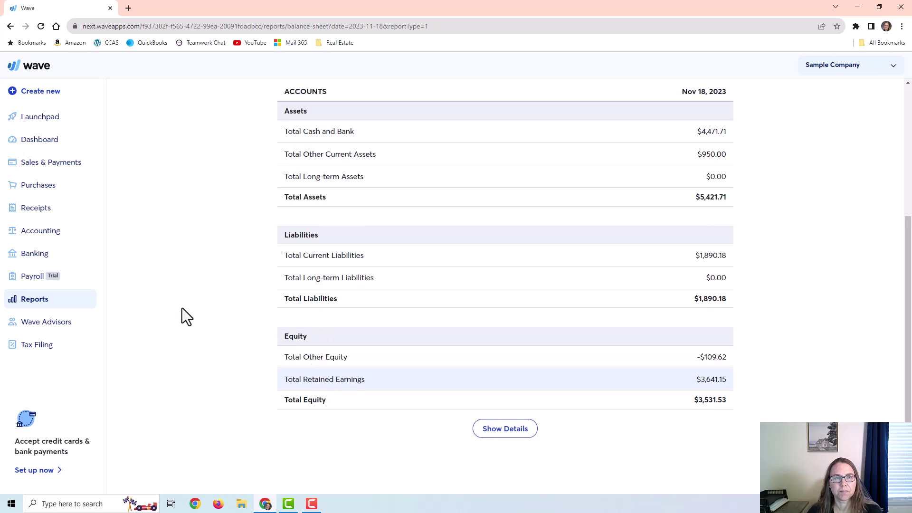
pyautogui.click(34, 298)
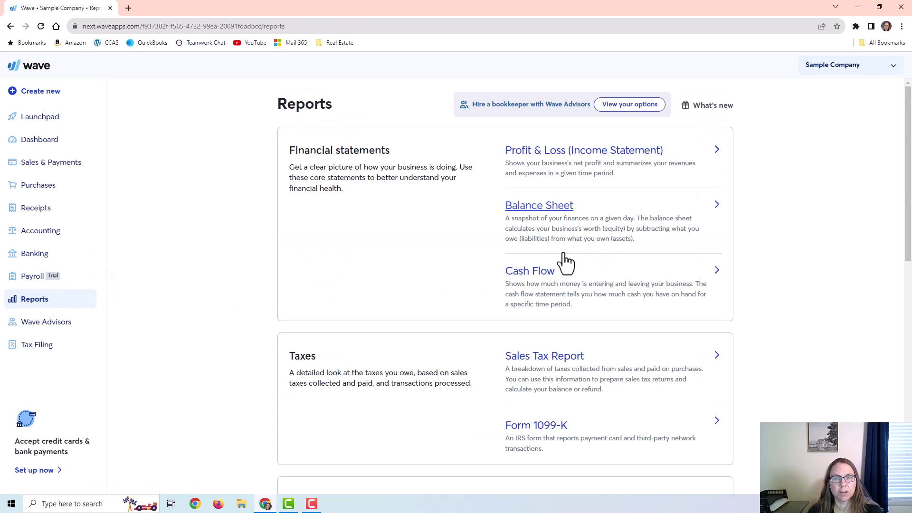
# Open the Cash Flow report for Jan 1–Nov 18, 2023 and scroll to its Overview.
pyautogui.scroll(-2, 518, 237)
pyautogui.click(539, 180)
pyautogui.scroll(-1, 446, 240)
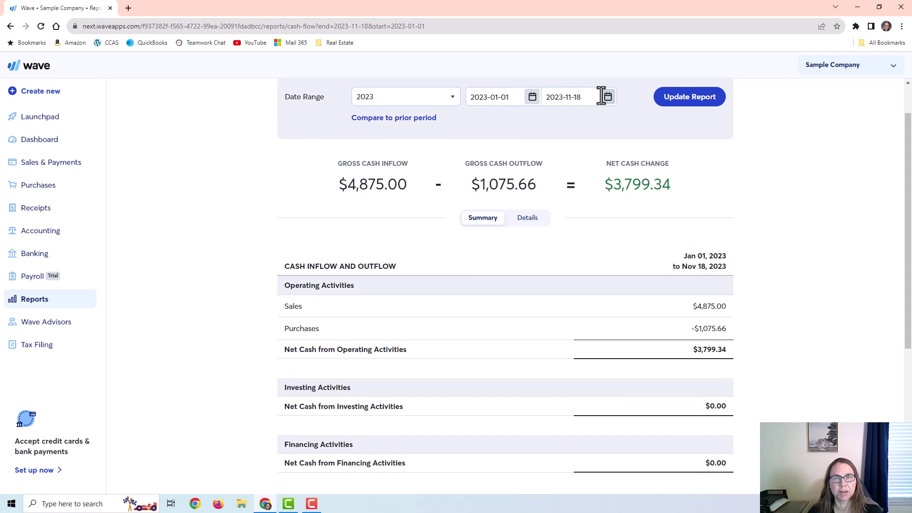
pyautogui.scroll(-5, 417, 290)
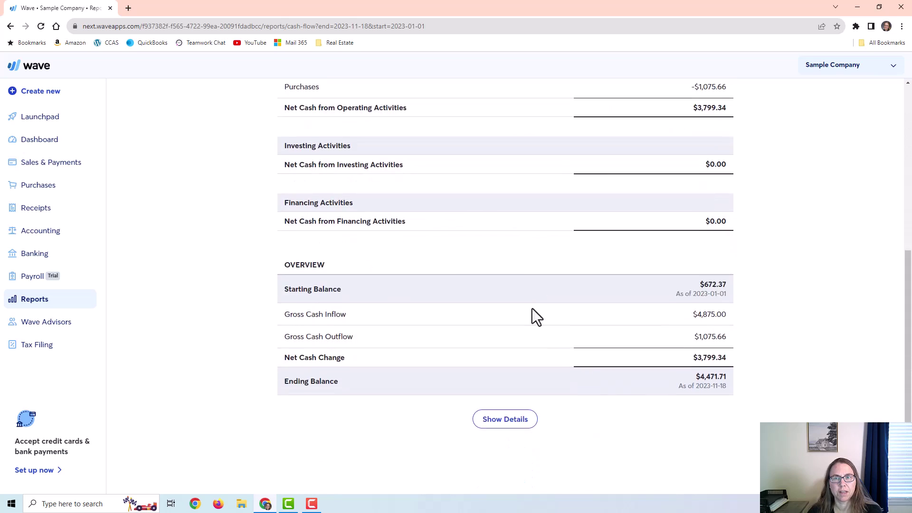
# Highlight the $3,799.34 Net Cash Change row, clear it, and go back to Reports.
pyautogui.moveTo(285, 359); pyautogui.dragTo(398, 366)
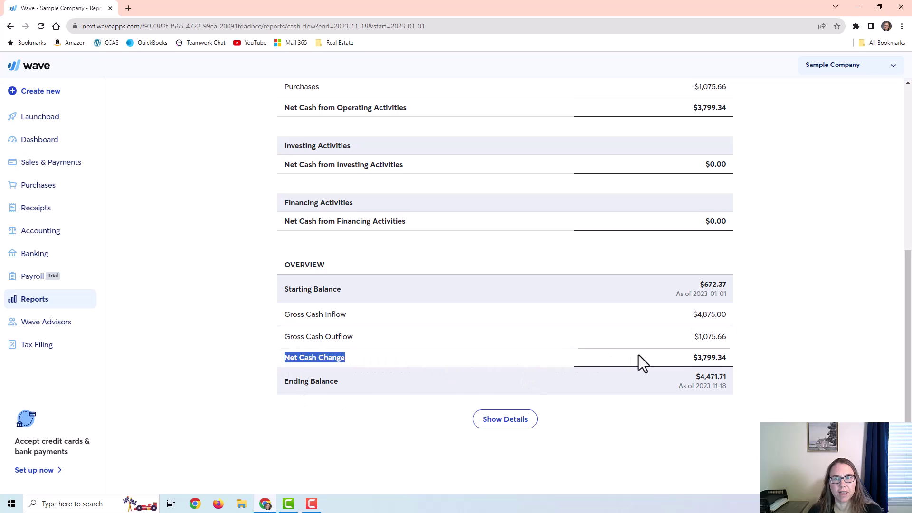
pyautogui.moveTo(729, 352)
pyautogui.mouseDown()
pyautogui.moveTo(734, 361)
pyautogui.moveTo(728, 354)
pyautogui.mouseUp()
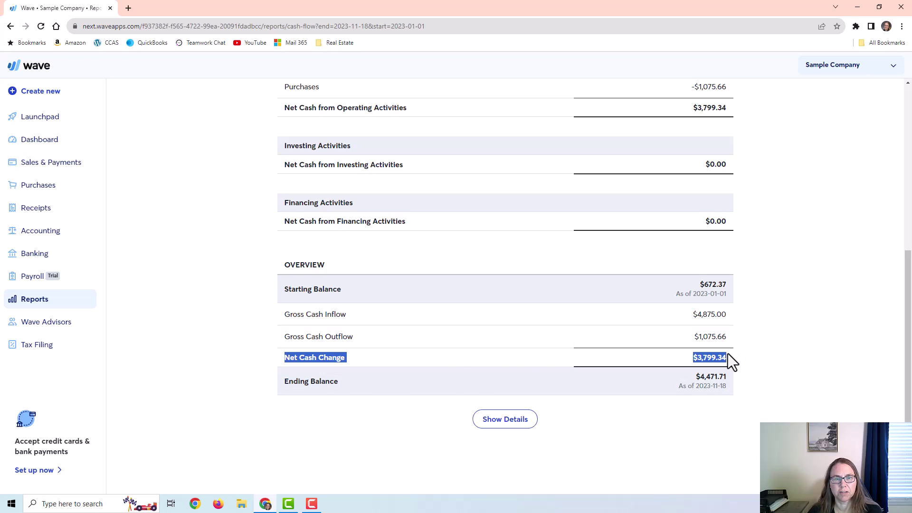
pyautogui.click(213, 233)
pyautogui.hotkey('alt', 'Left')
pyautogui.scroll(-6, 465, 250)
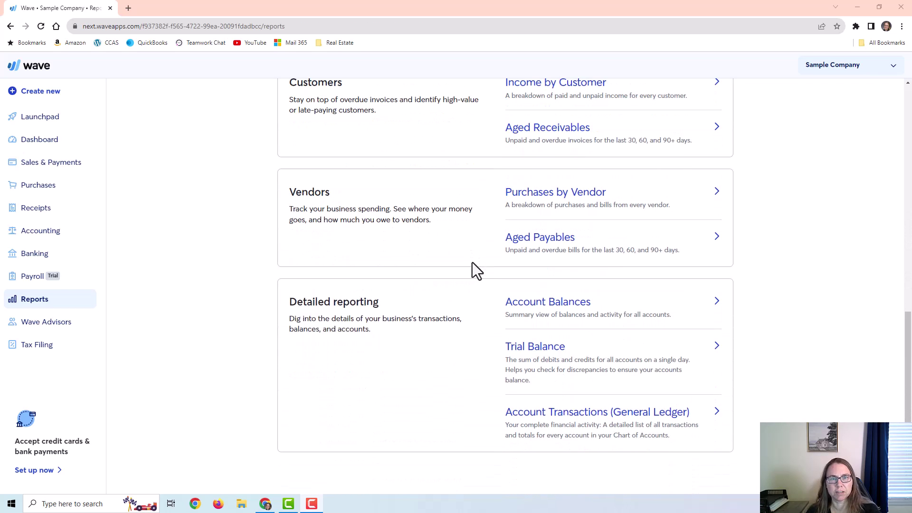
pyautogui.scroll(8, 475, 269)
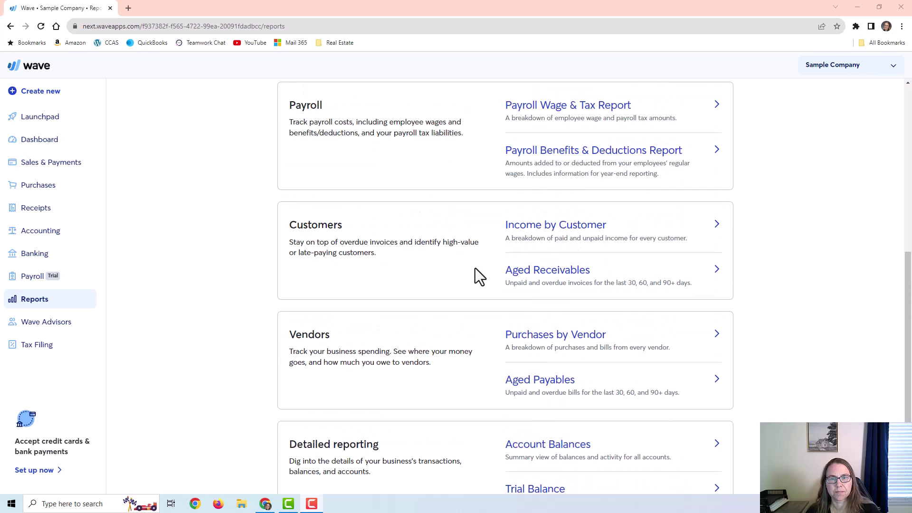
pyautogui.scroll(-10, 477, 267)
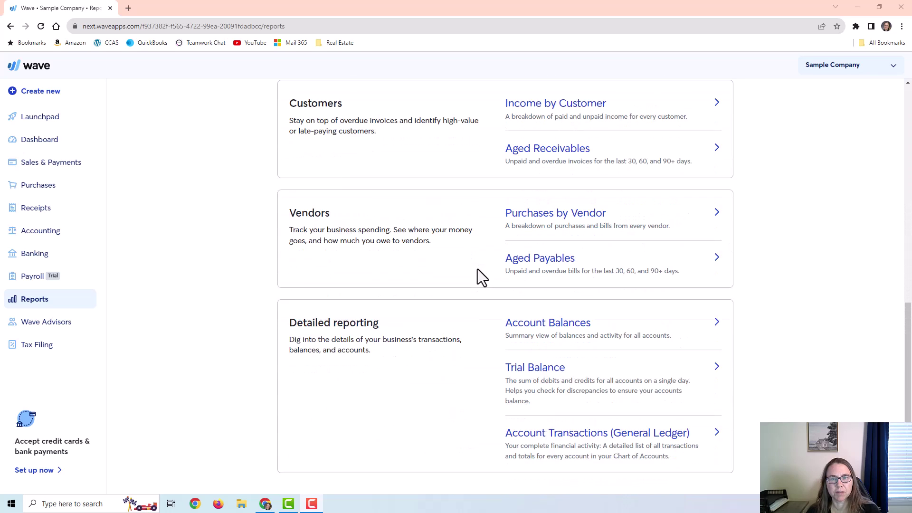